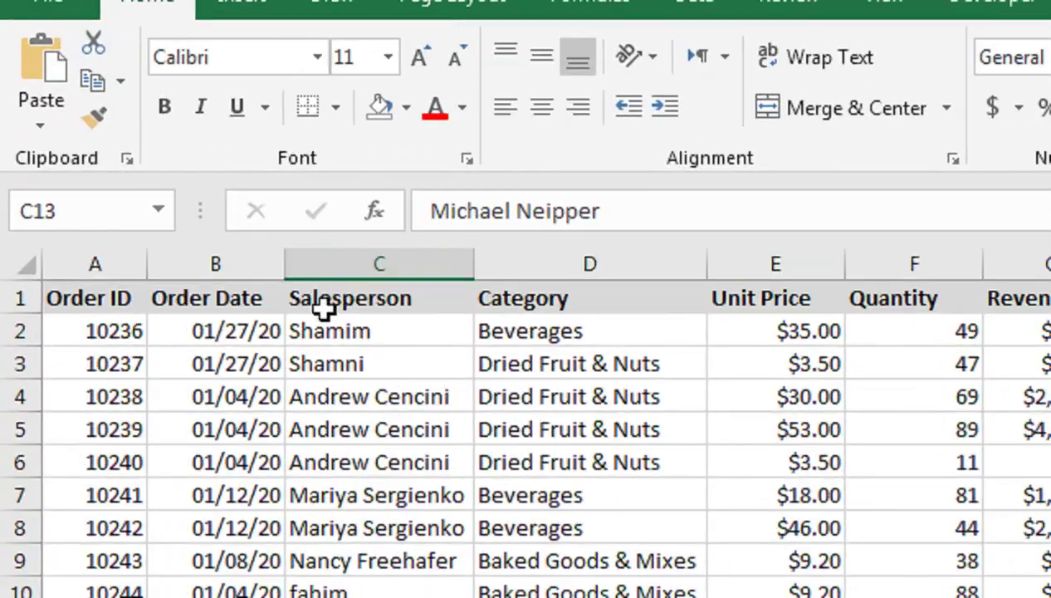
- Create a pivot table from the Sheet1 range A1:G739 on a new worksheet
left_click(96, 191)
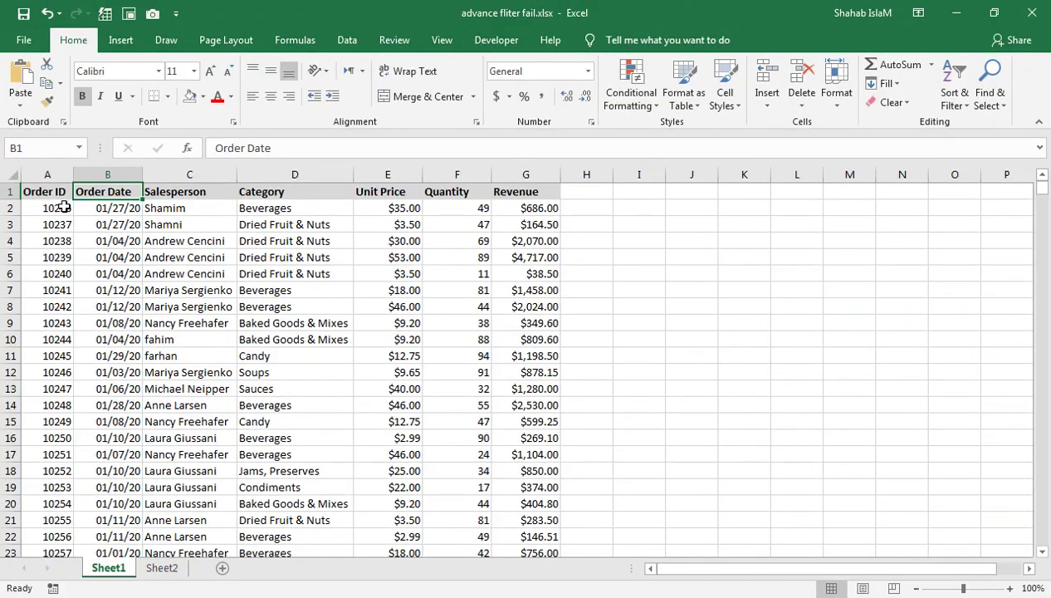
left_click(58, 192)
left_click(115, 48)
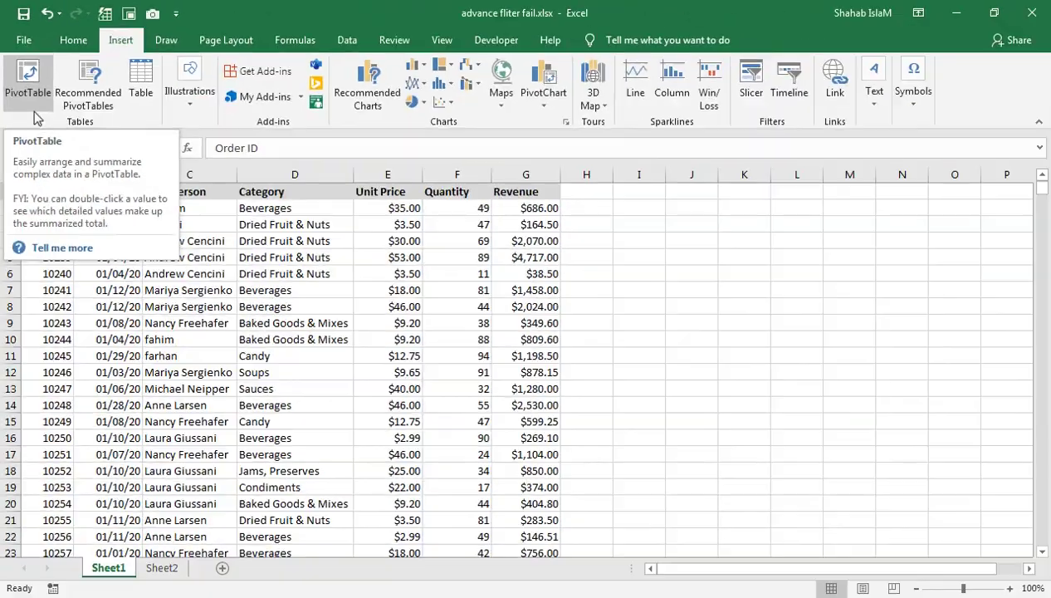
left_click(69, 223)
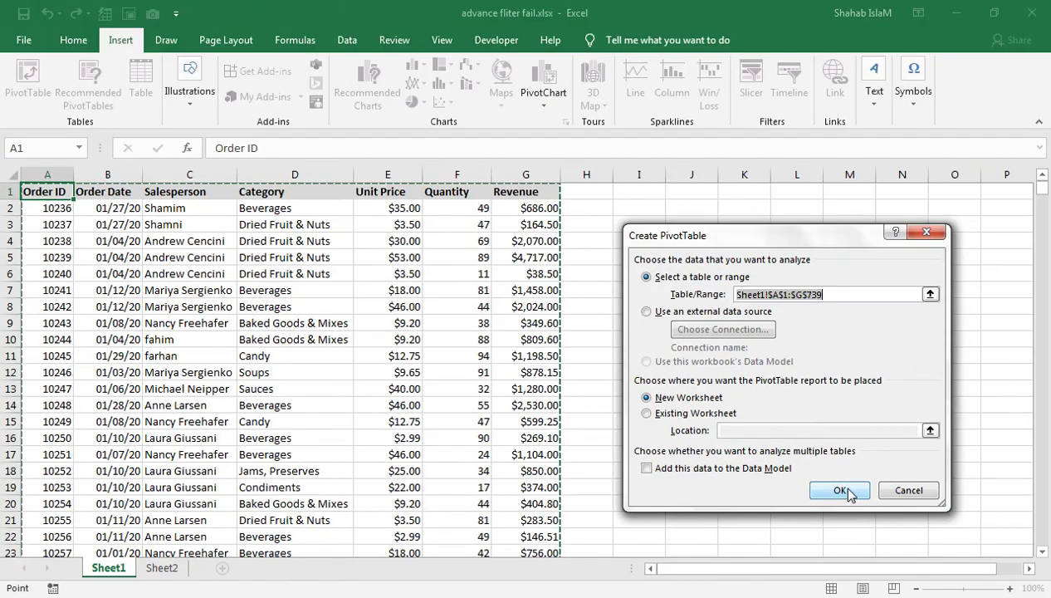
left_click(840, 489)
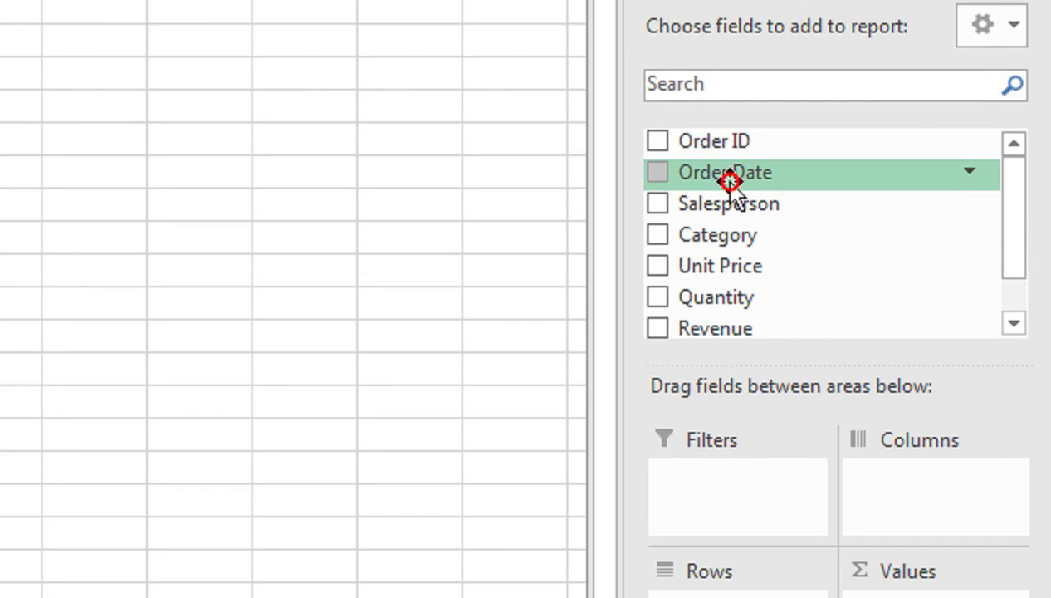
- Add Order Date to the pivot table's columns and undo its automatic date grouping
left_click_drag(729, 181, 902, 451)
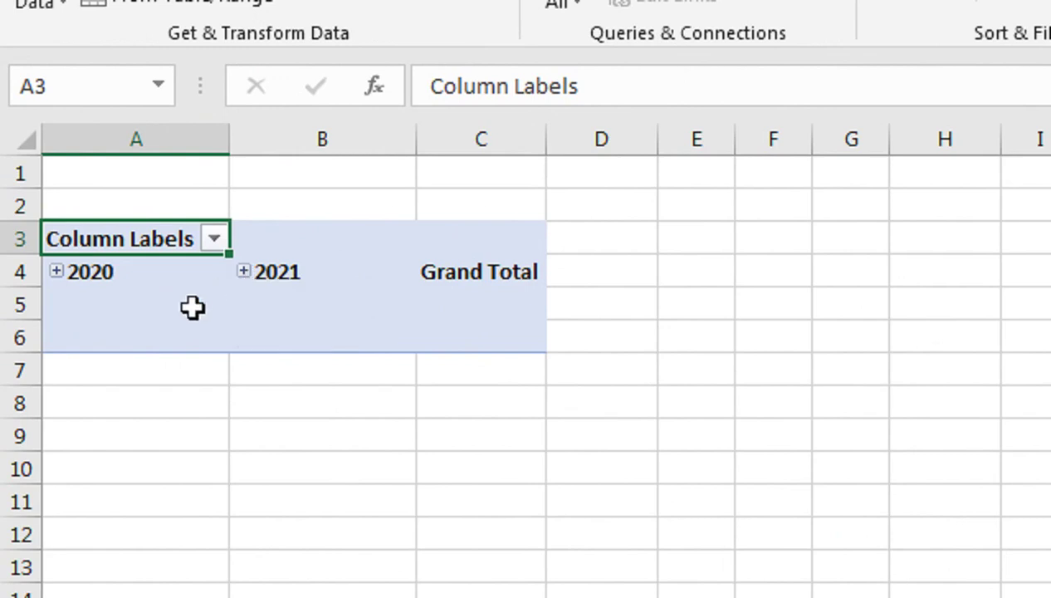
key("ctrl+z")
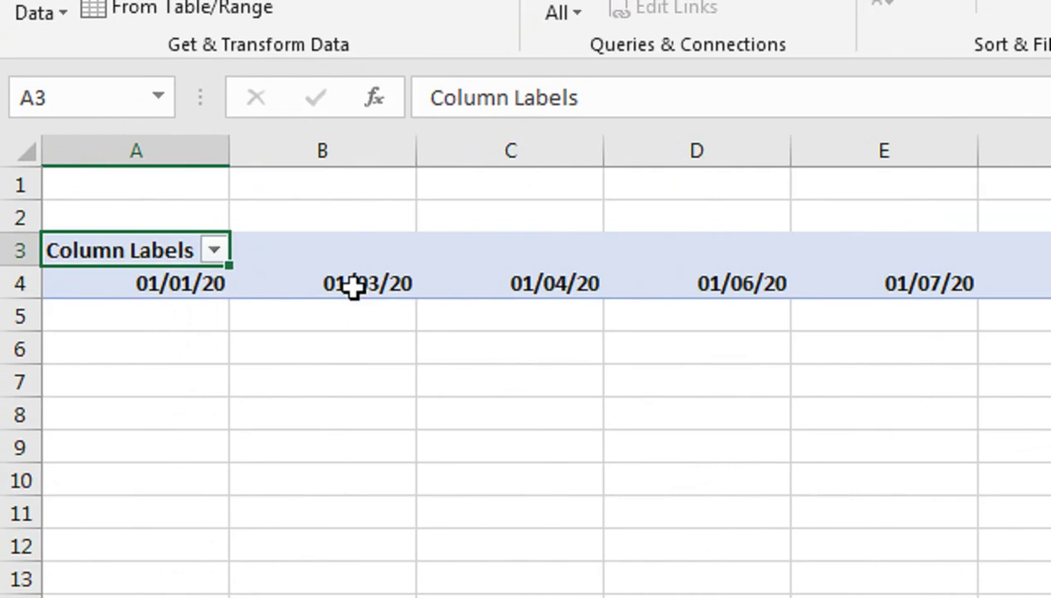
- Group the order date column labels by both Months and Years
right_click(177, 244)
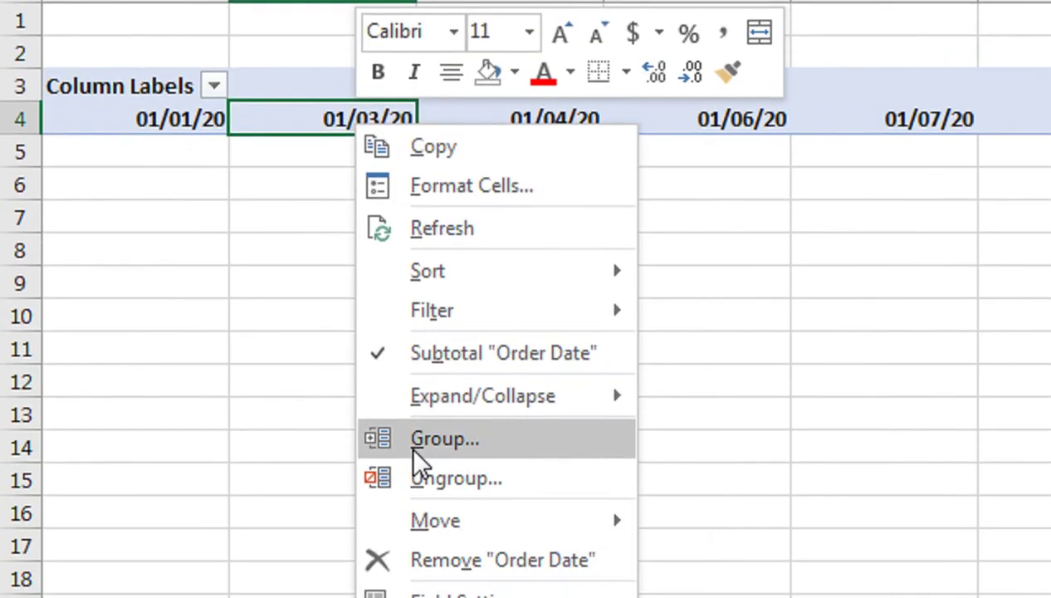
left_click(417, 448)
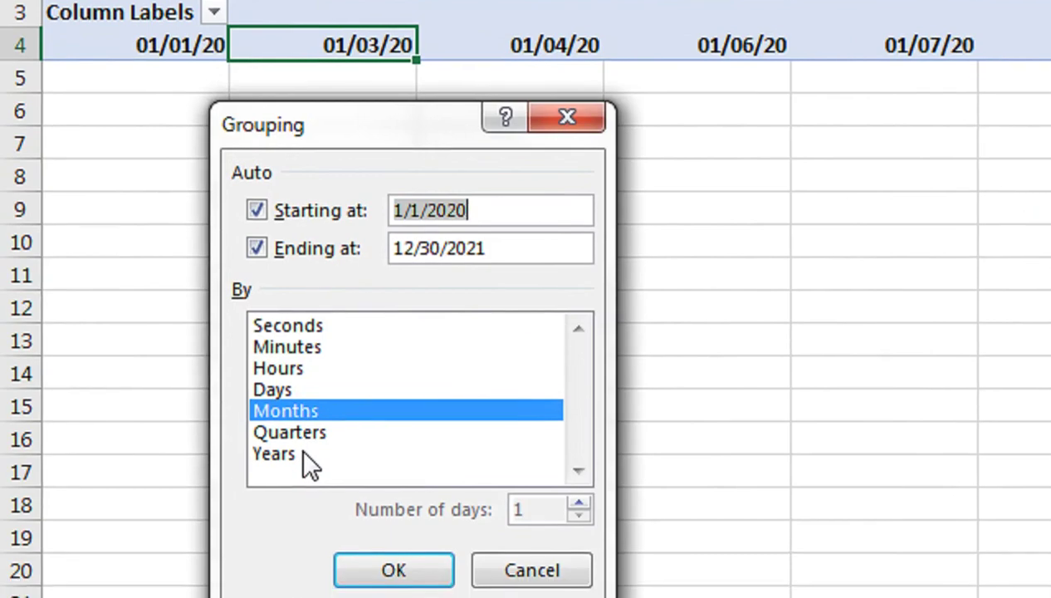
left_click(301, 453)
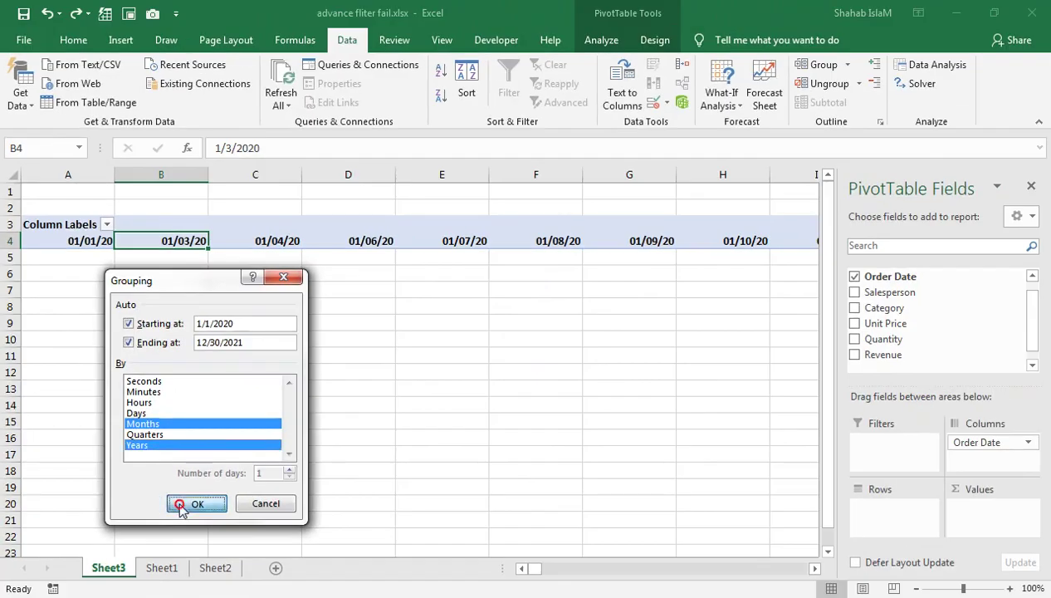
left_click(393, 570)
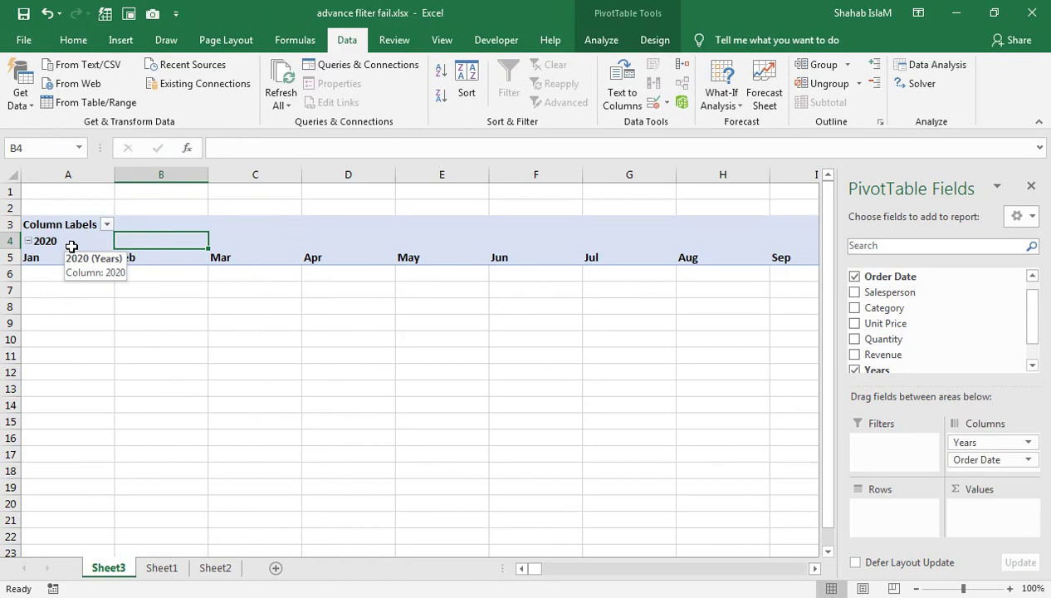
- Regroup the order date column labels by Years only, removing the Months level
left_click(174, 260)
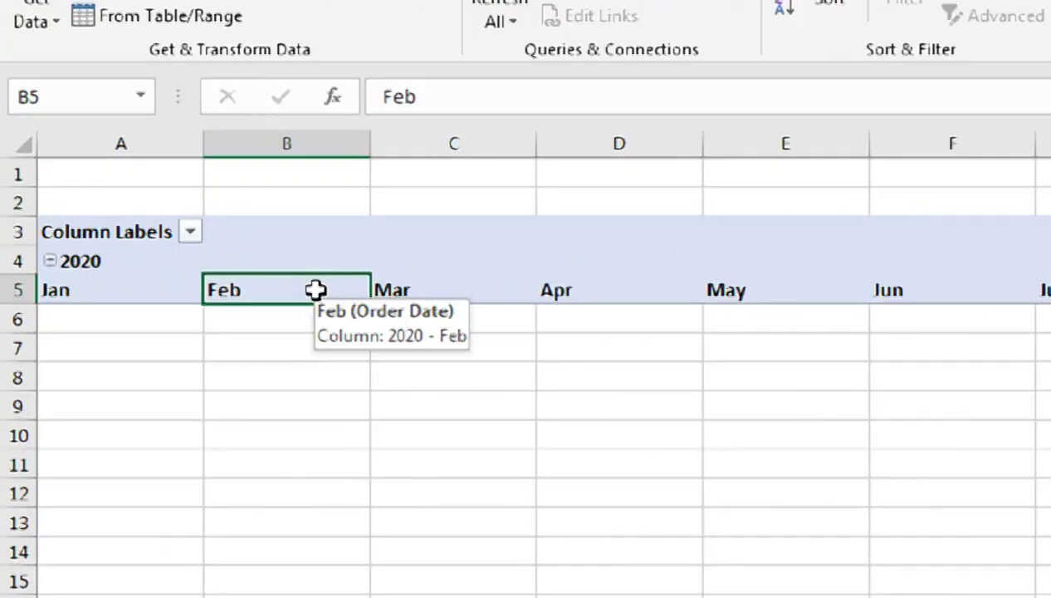
right_click(176, 261)
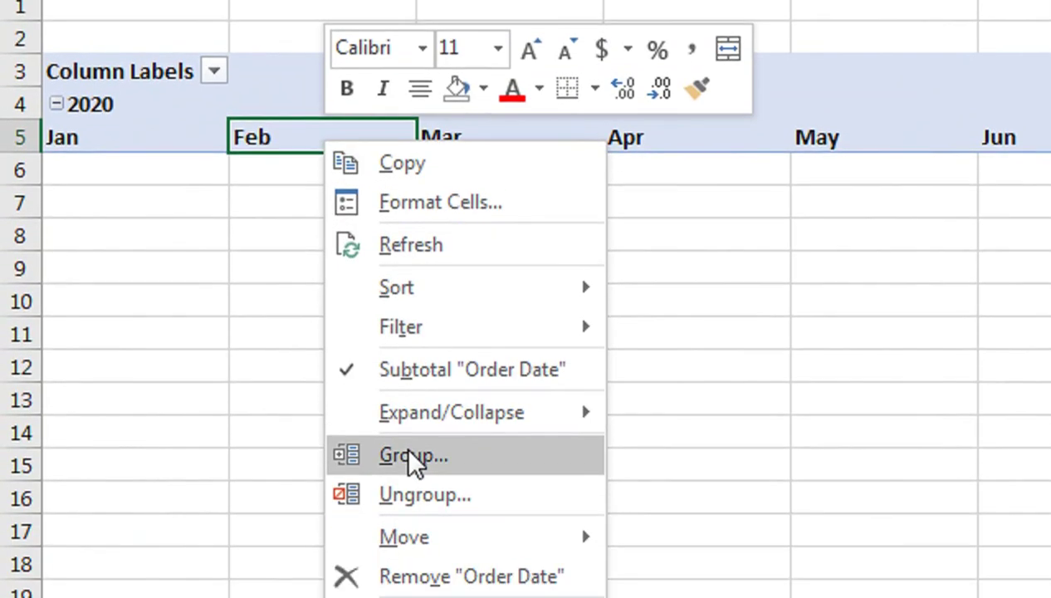
left_click(409, 454)
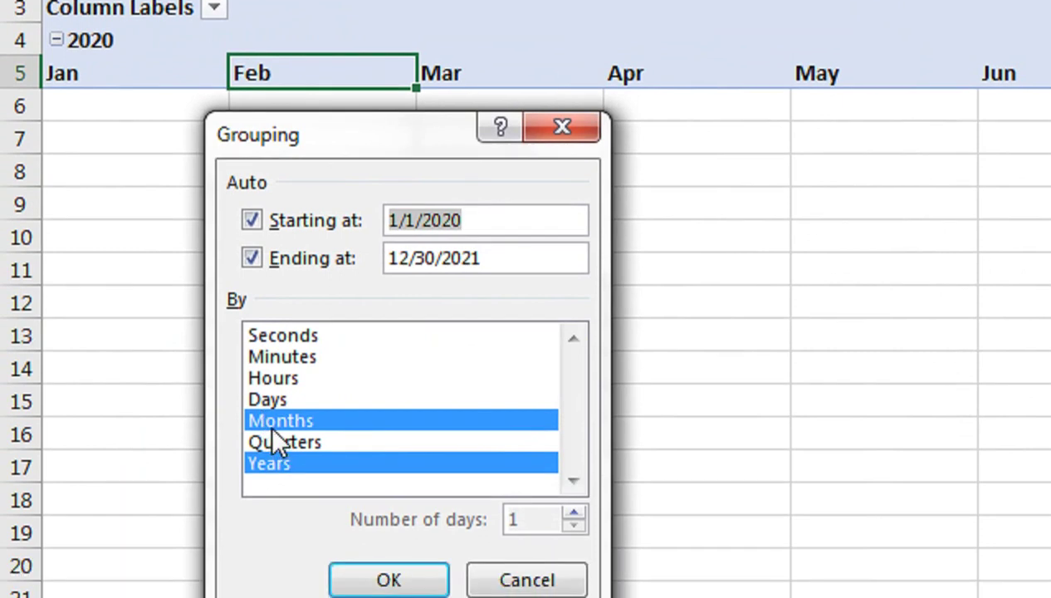
left_click(276, 419)
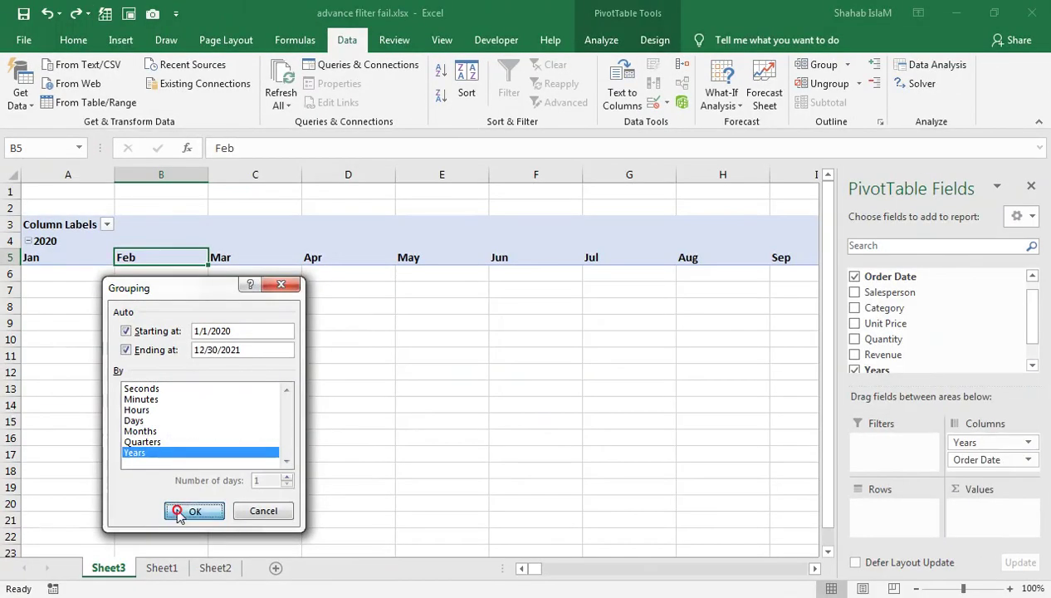
left_click(352, 505)
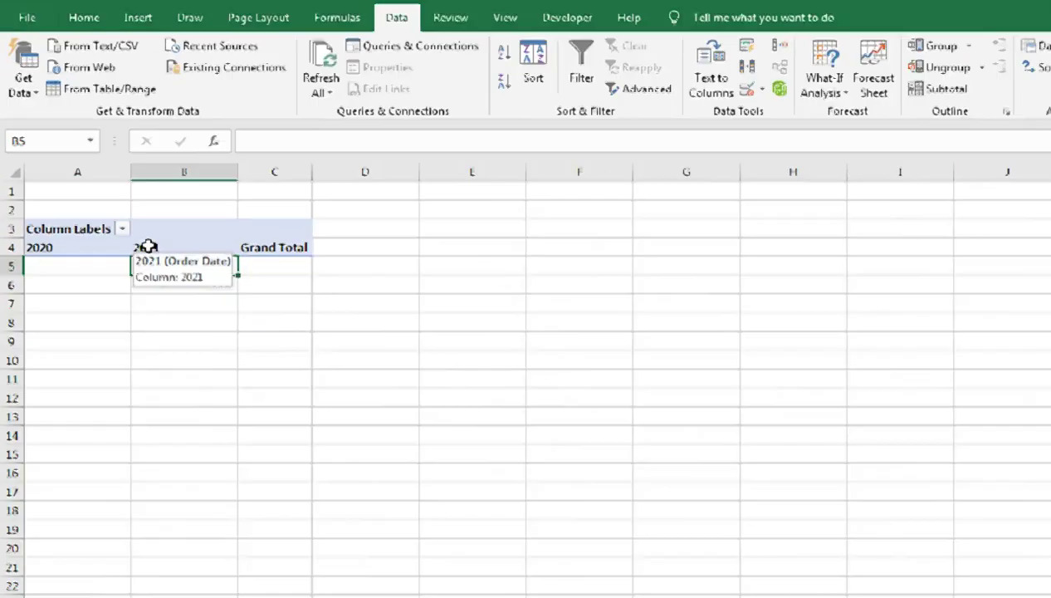
left_click(260, 286)
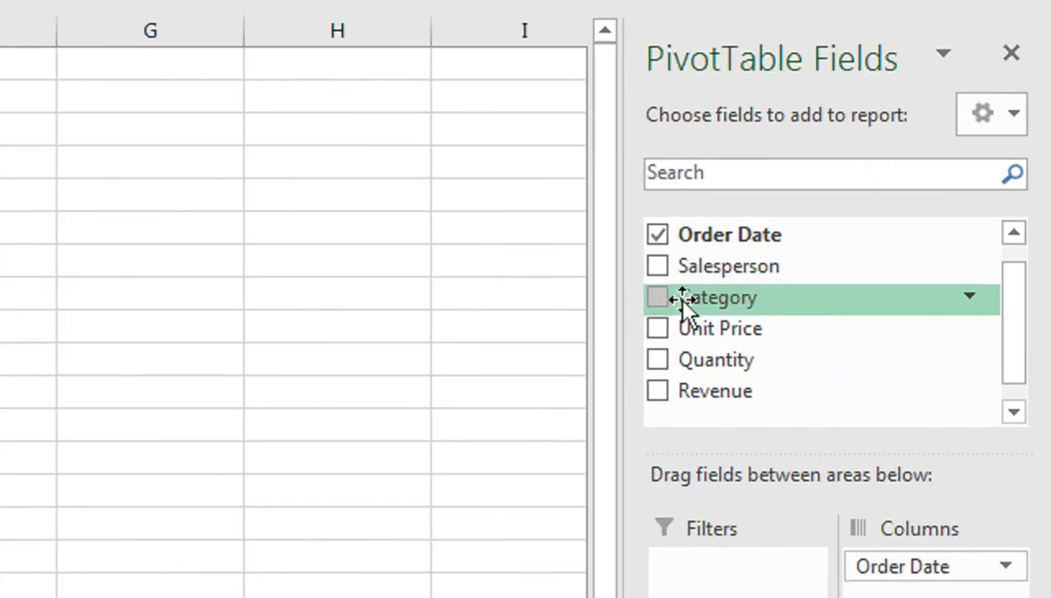
- Add the Category field to the pivot table's rows
left_click_drag(711, 300, 704, 597)
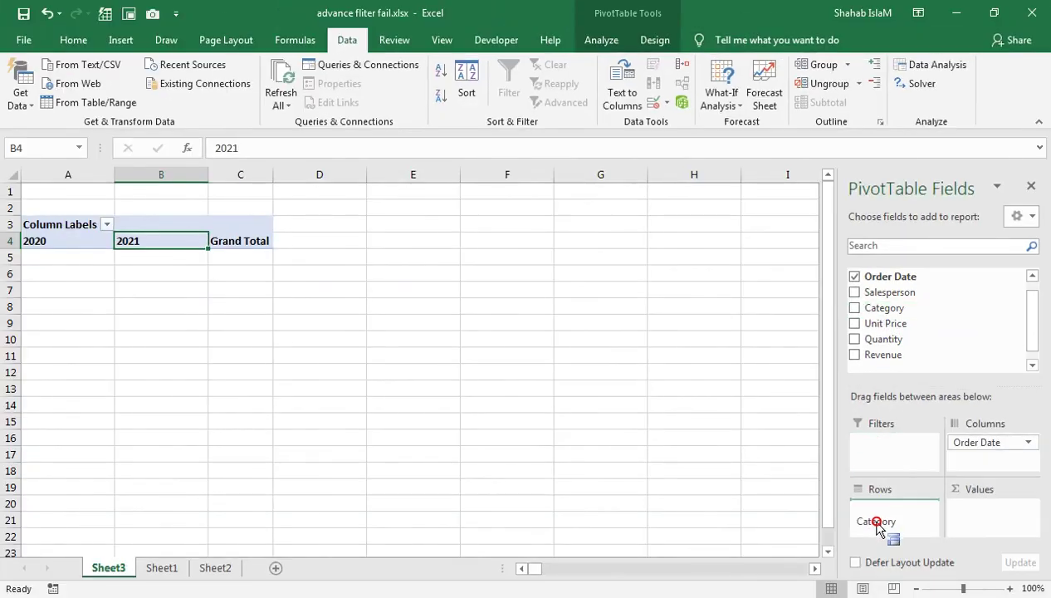
left_click_drag(704, 439, 703, 440)
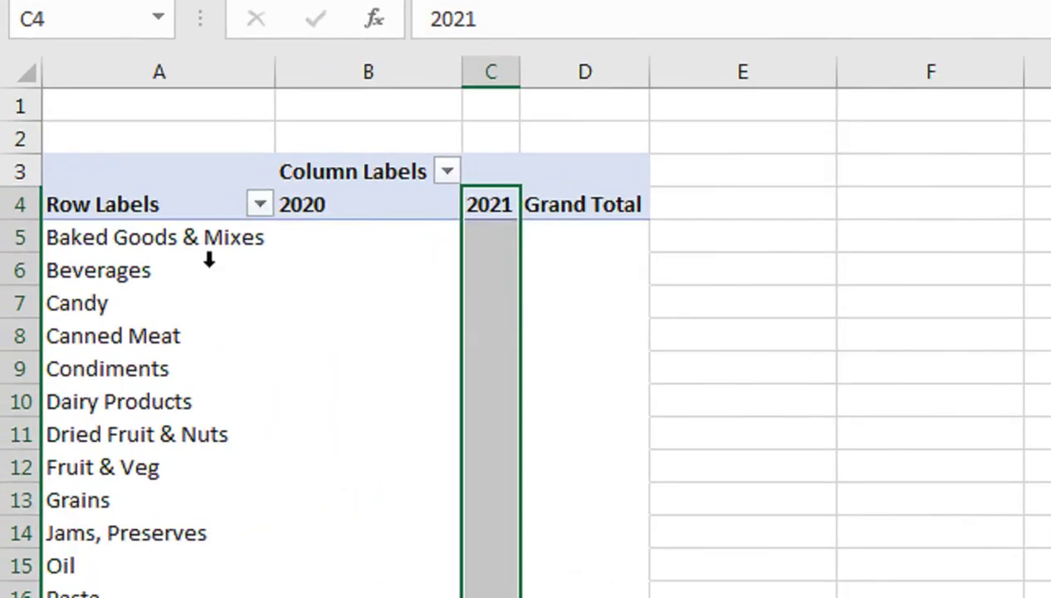
left_click(191, 243)
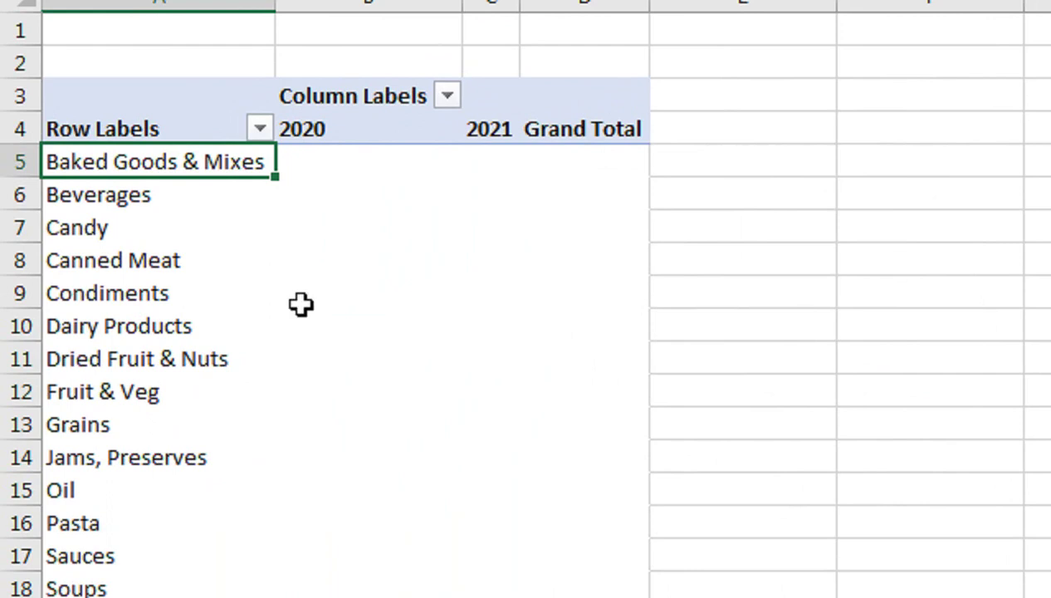
- Widen the 2021 column of the pivot table to about 13
left_click(348, 154)
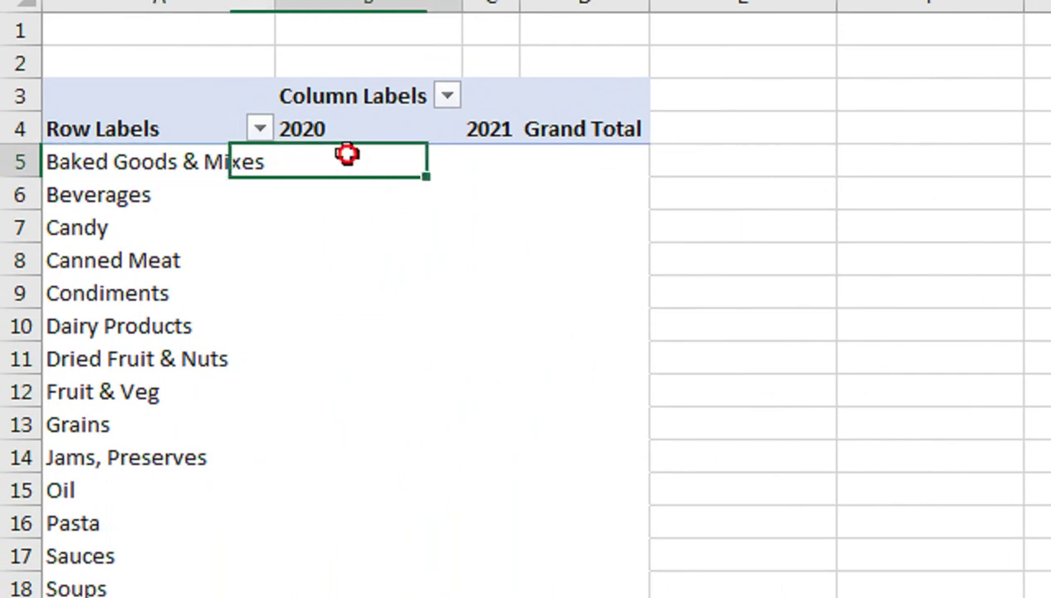
left_click(485, 160)
left_click_drag(521, 5, 621, 20)
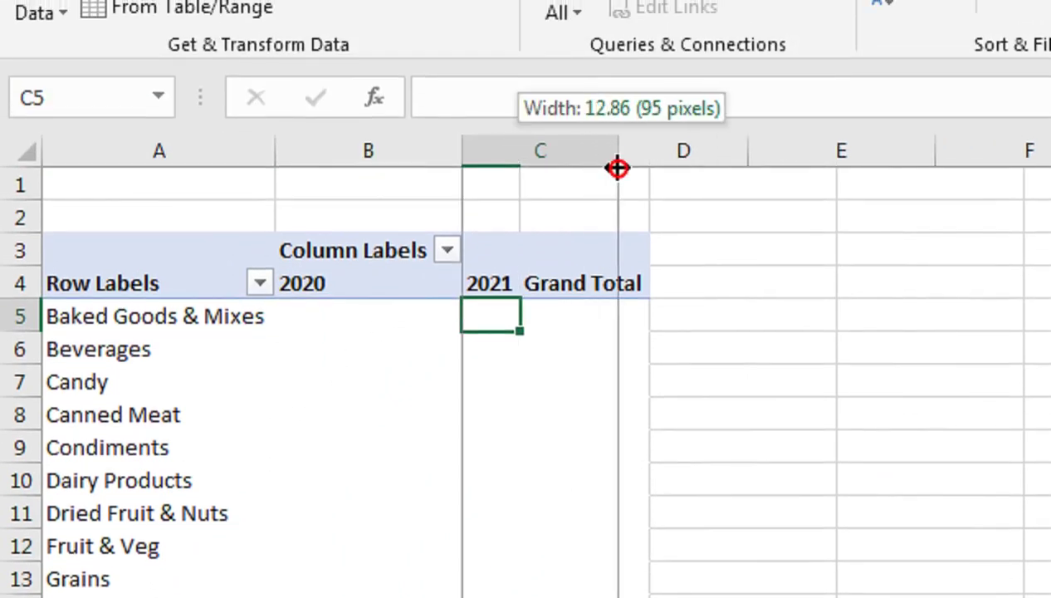
left_click(407, 300)
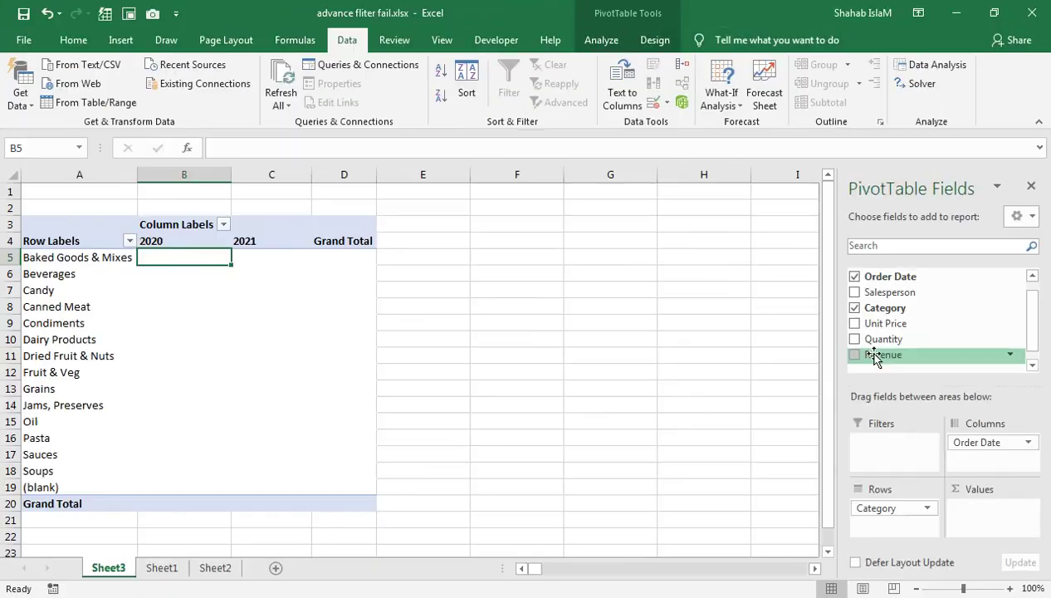
- Add the Revenue field to the pivot table's values to sum revenue per category and year
left_click_drag(690, 425, 973, 510)
left_click_drag(937, 467, 970, 484)
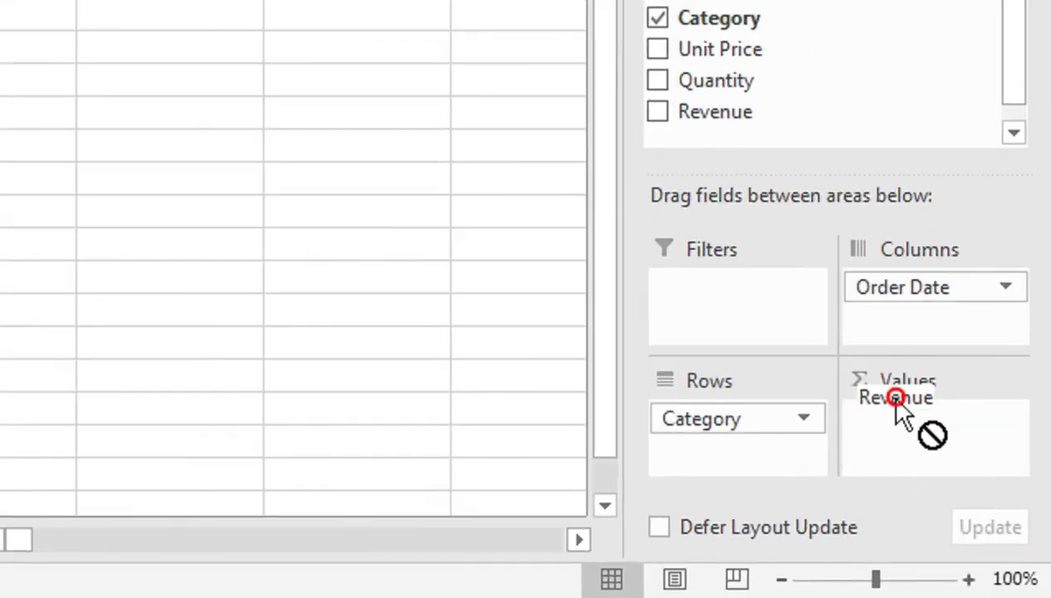
left_click_drag(930, 431, 931, 431)
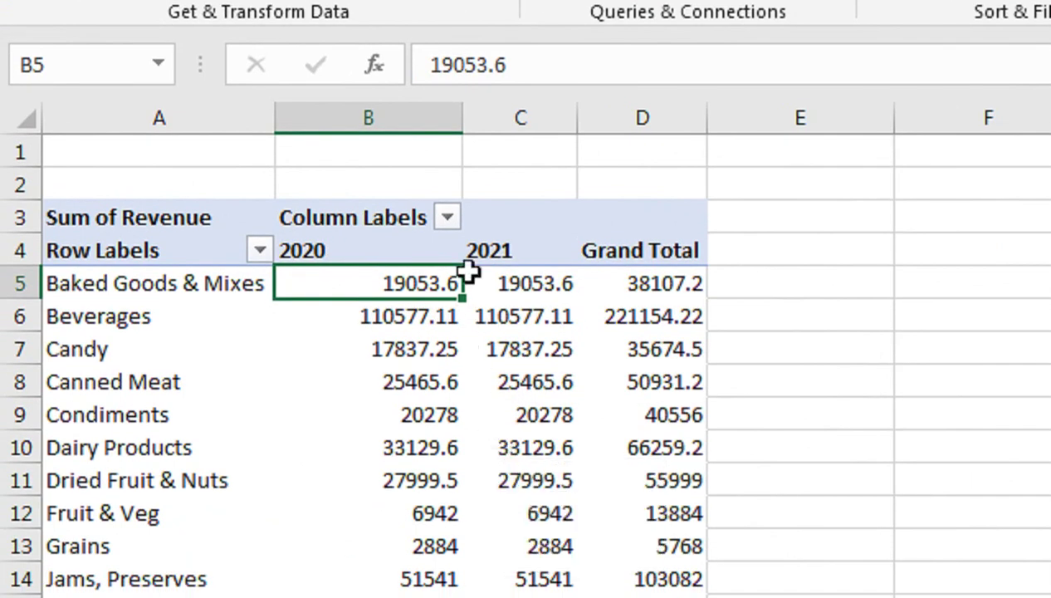
- Add the Revenue field to the pivot table's values a second time
left_click(621, 278)
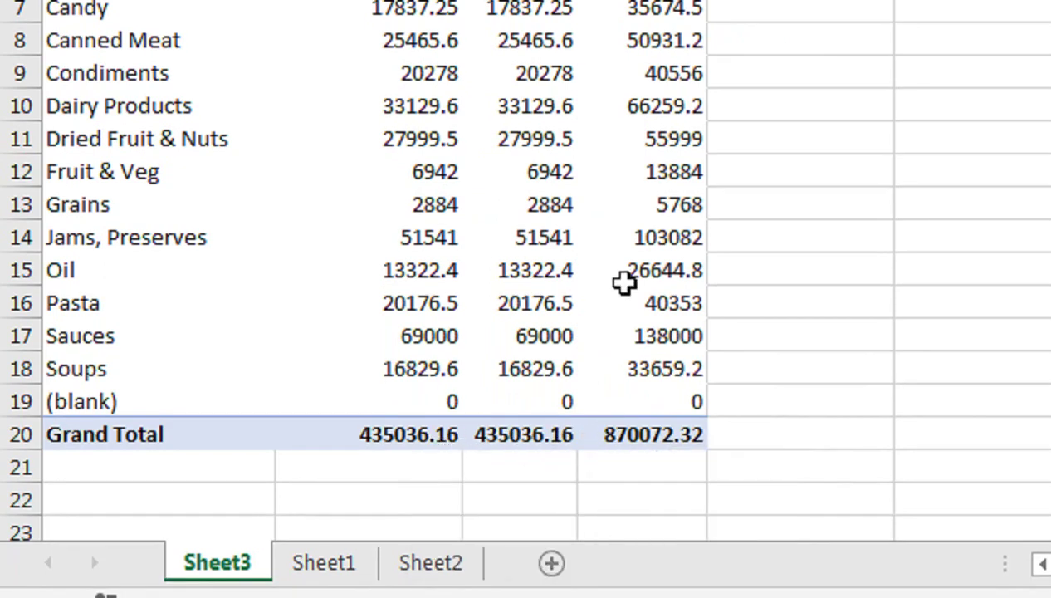
left_click(632, 264)
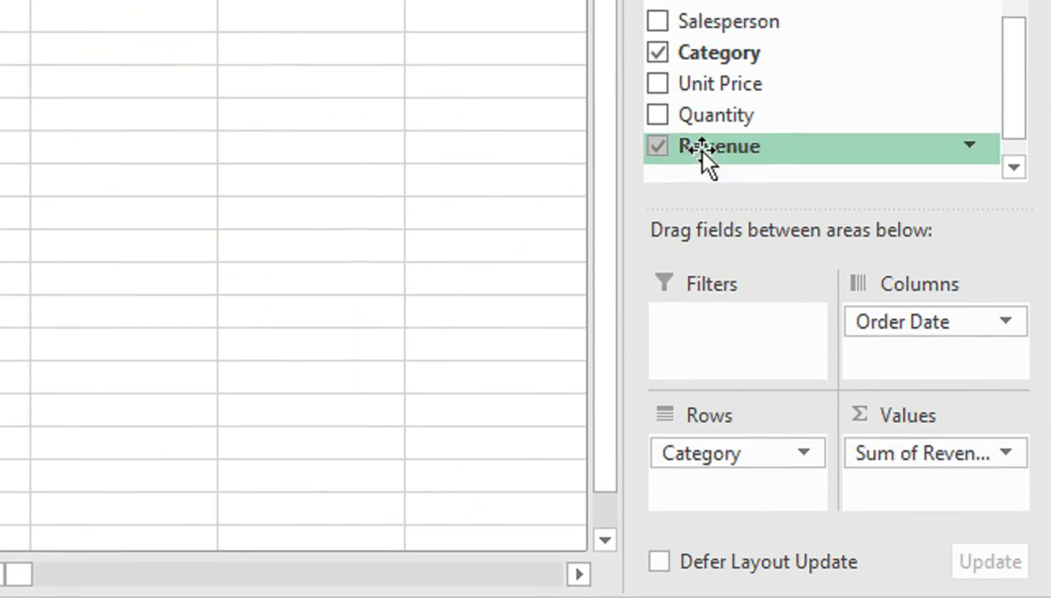
left_click_drag(704, 166, 934, 507)
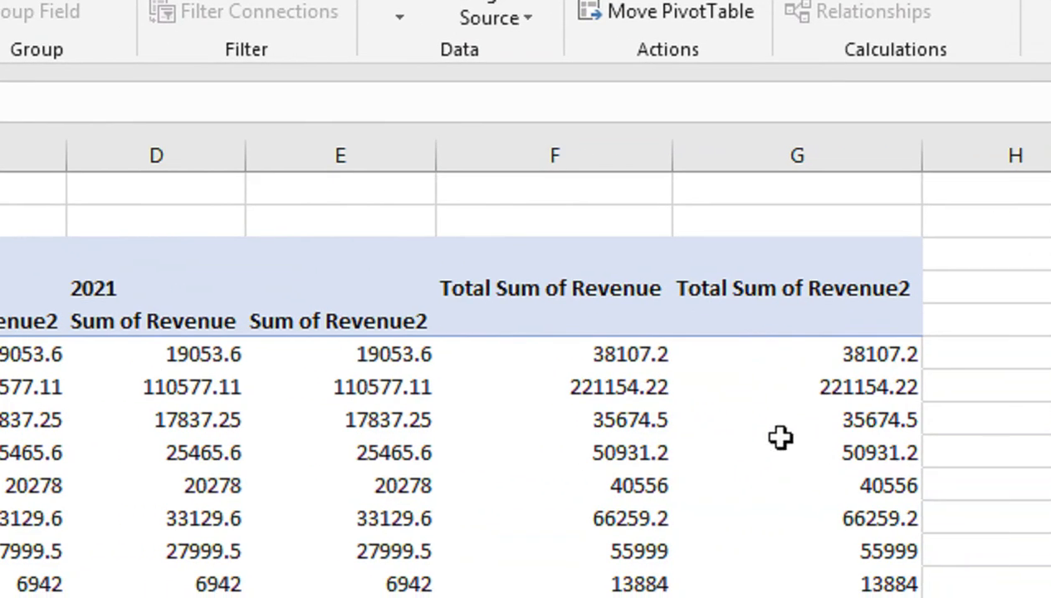
- Hide worksheet column F containing Total Sum of Revenue
left_click(558, 154)
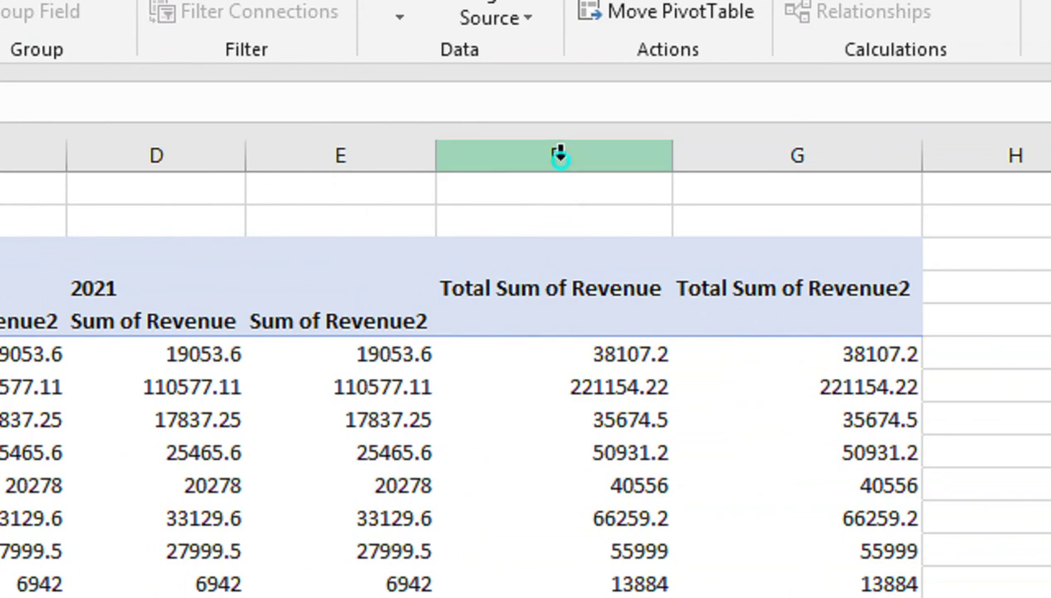
right_click(558, 155)
left_click(631, 589)
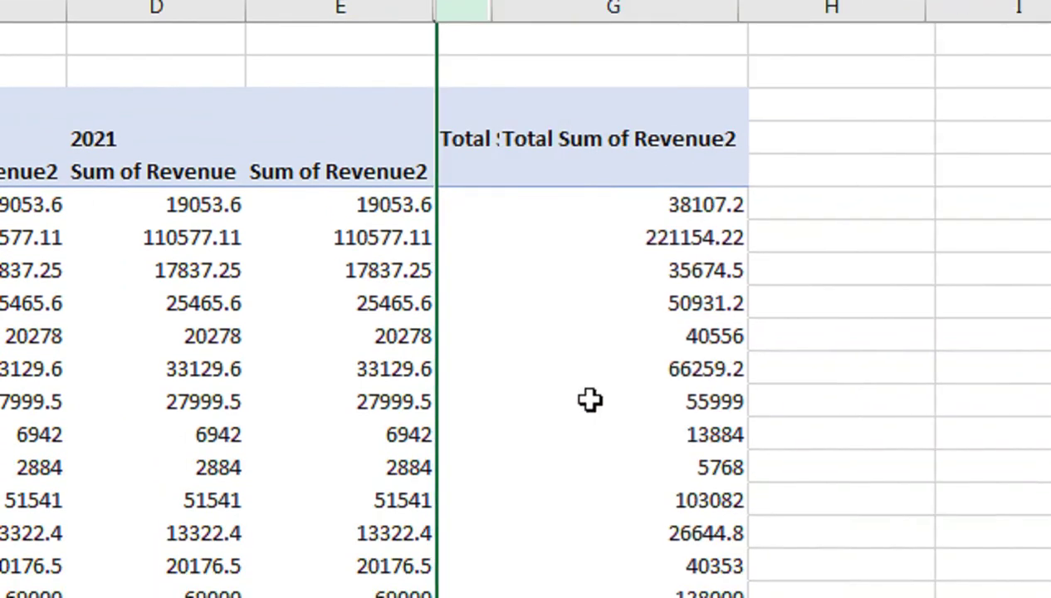
left_click(376, 207)
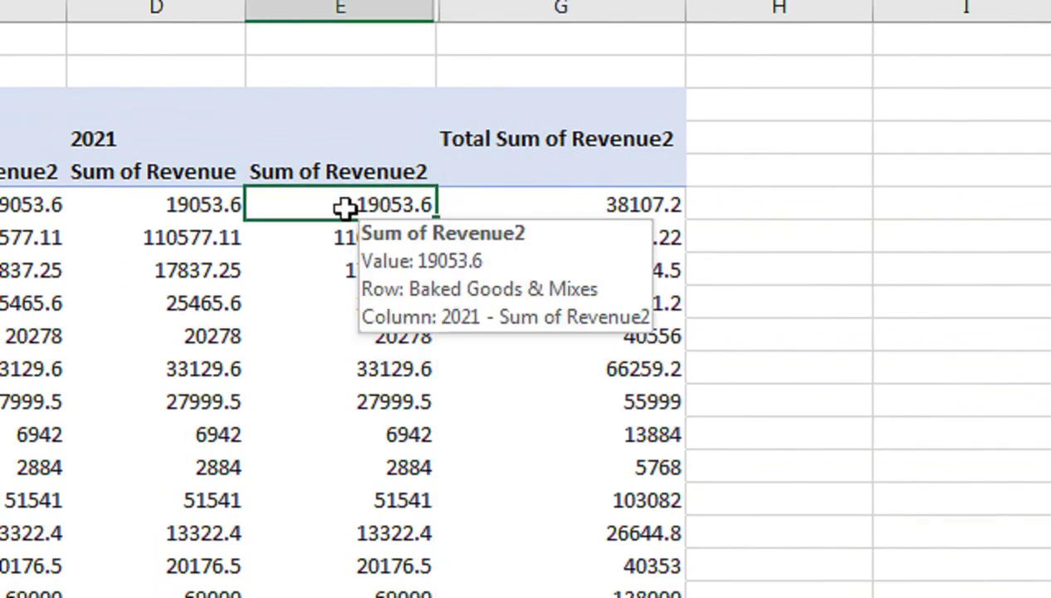
- Show the Sum of Revenue2 values as Difference From, with base field Order Date and base item (previous)
left_click(334, 277)
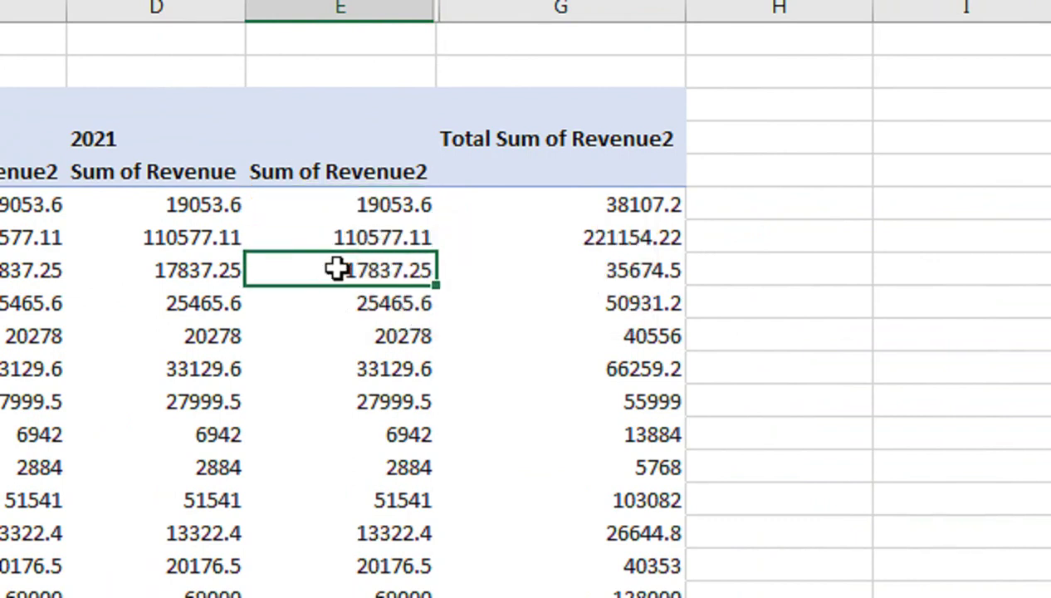
right_click(336, 267)
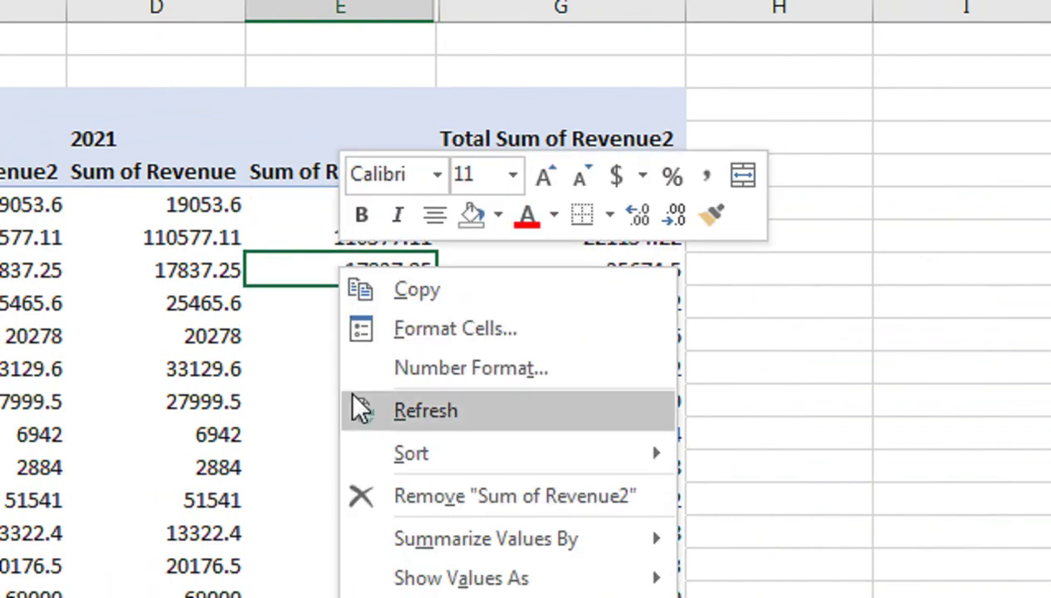
mouse_move(528, 583)
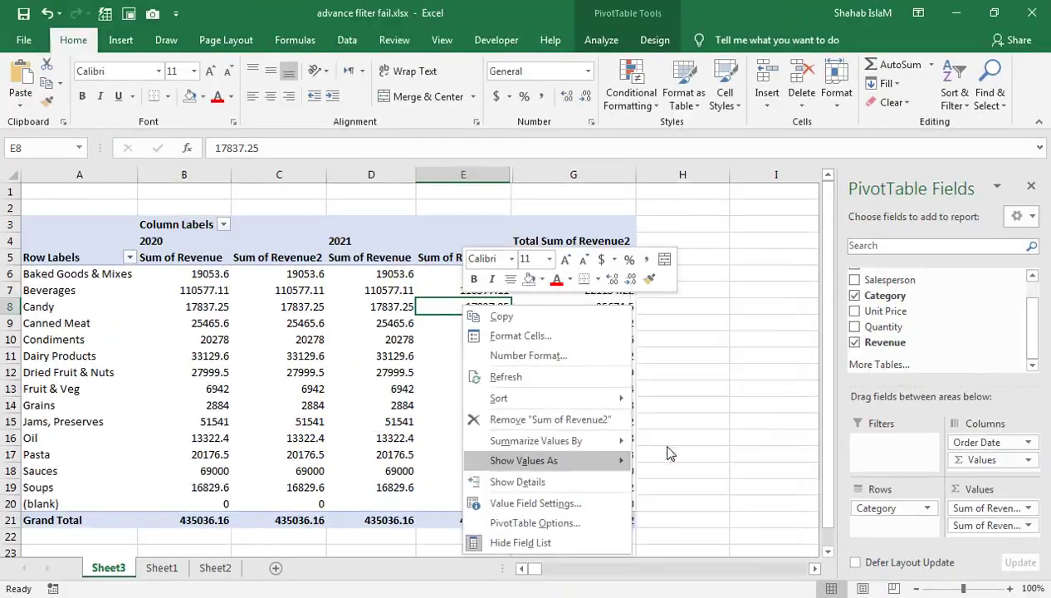
left_click(752, 415)
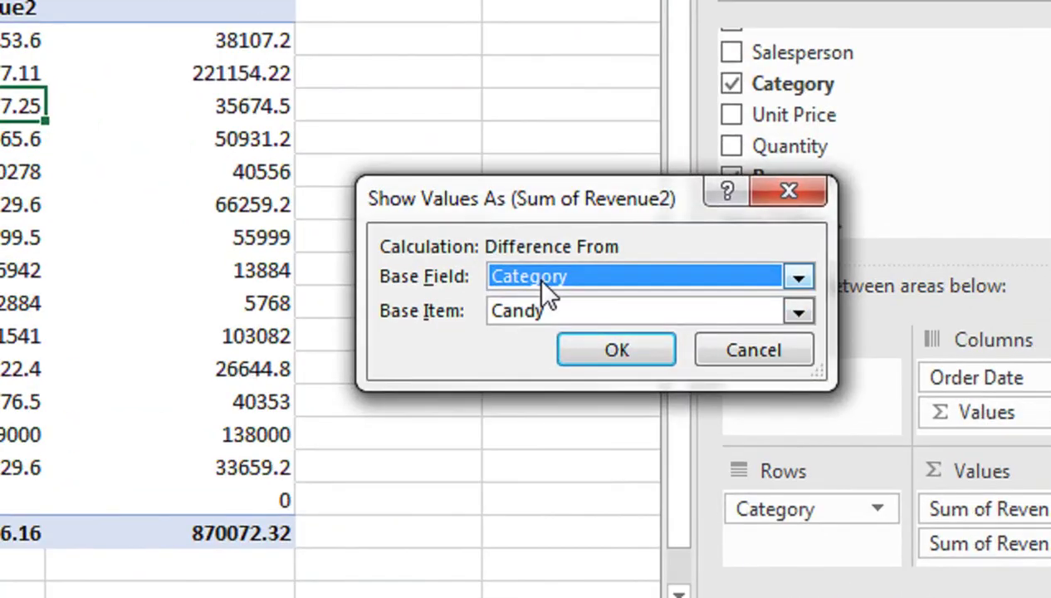
left_click(540, 277)
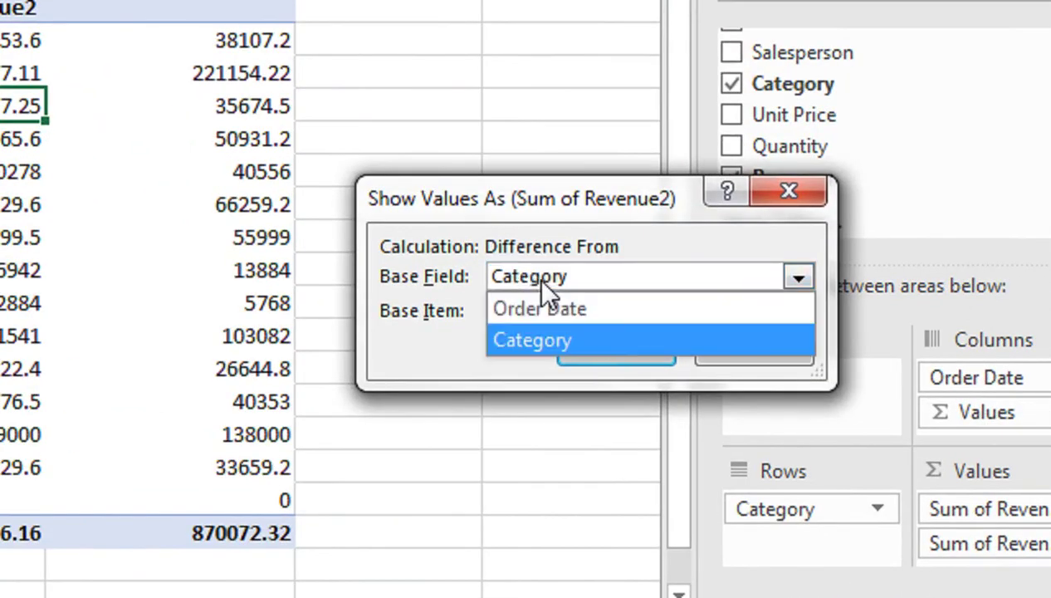
left_click(556, 321)
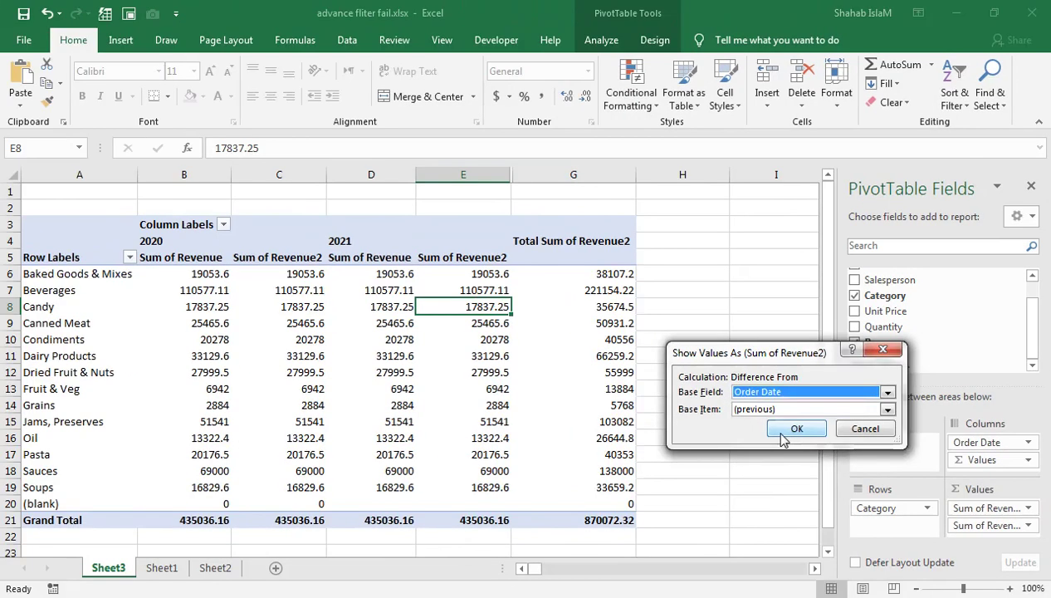
left_click(586, 359)
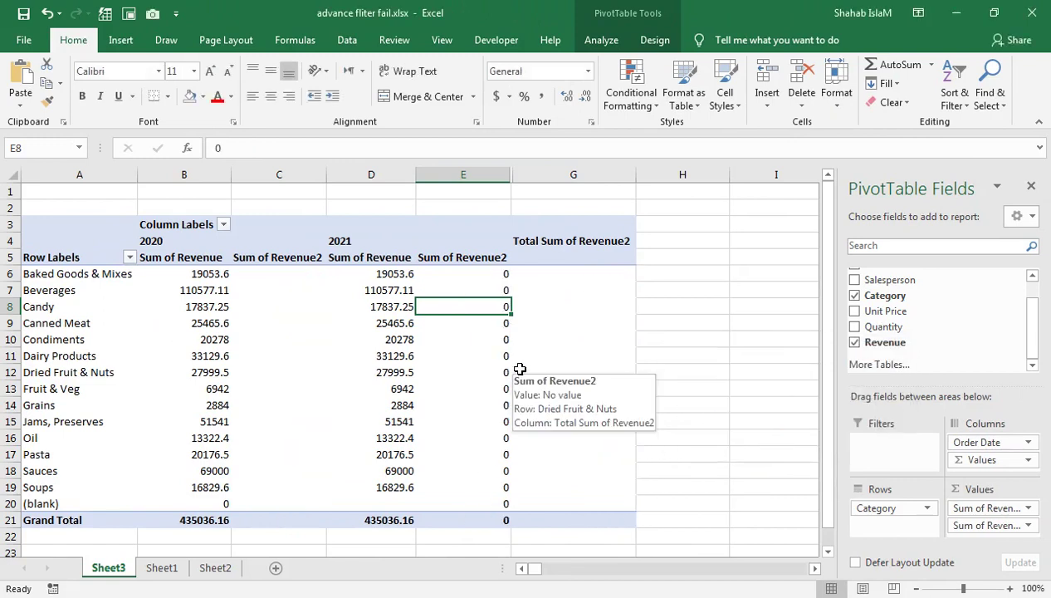
key("ctrl+z")
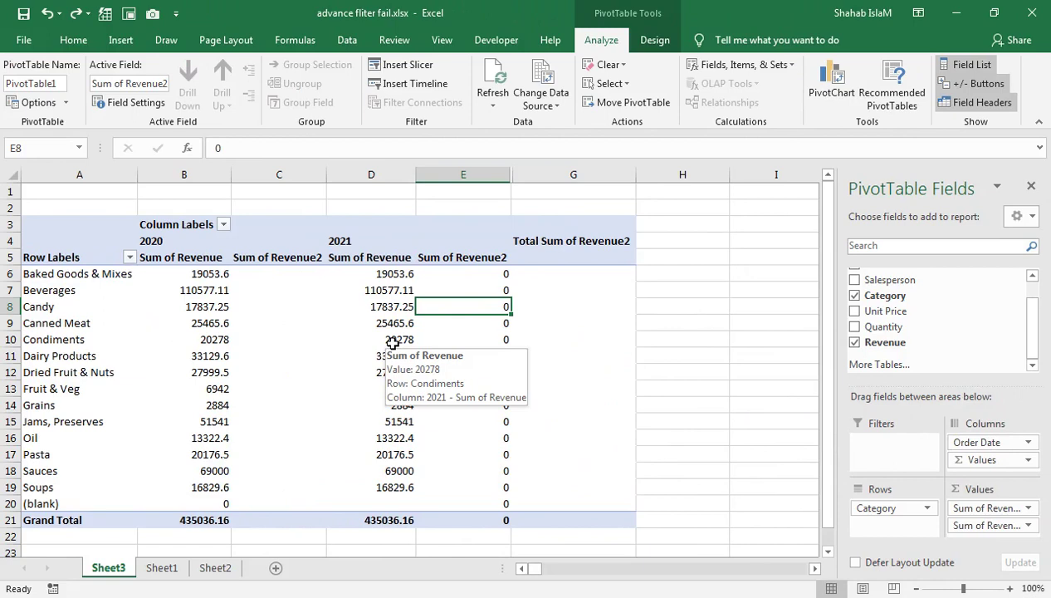
- Go to cell B378 on Sheet1 and compare the 2021 orders' unit price, quantity and revenue with the 2020 data
left_click(162, 567)
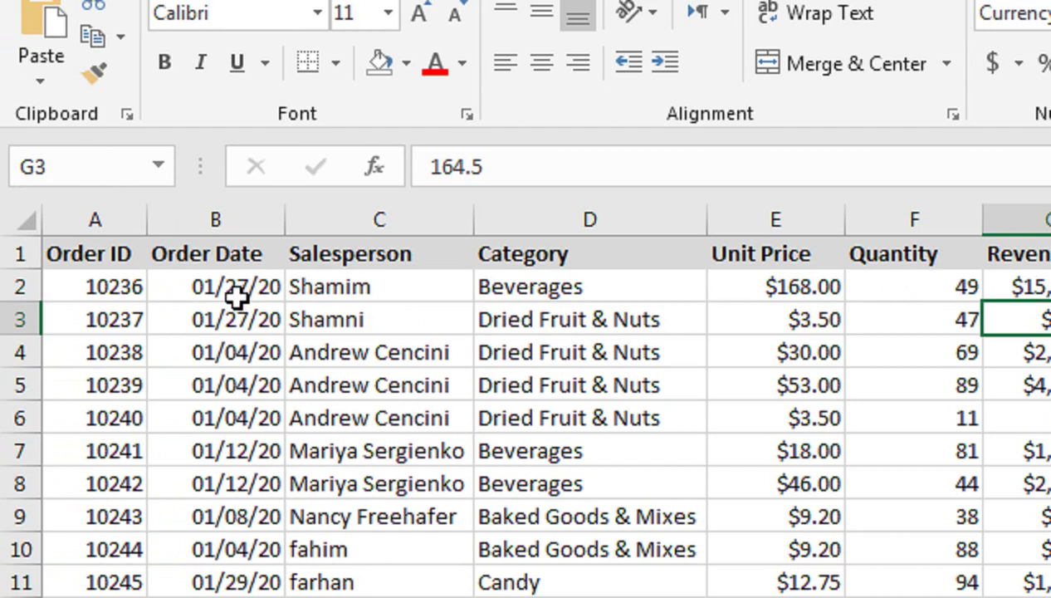
left_click(88, 168)
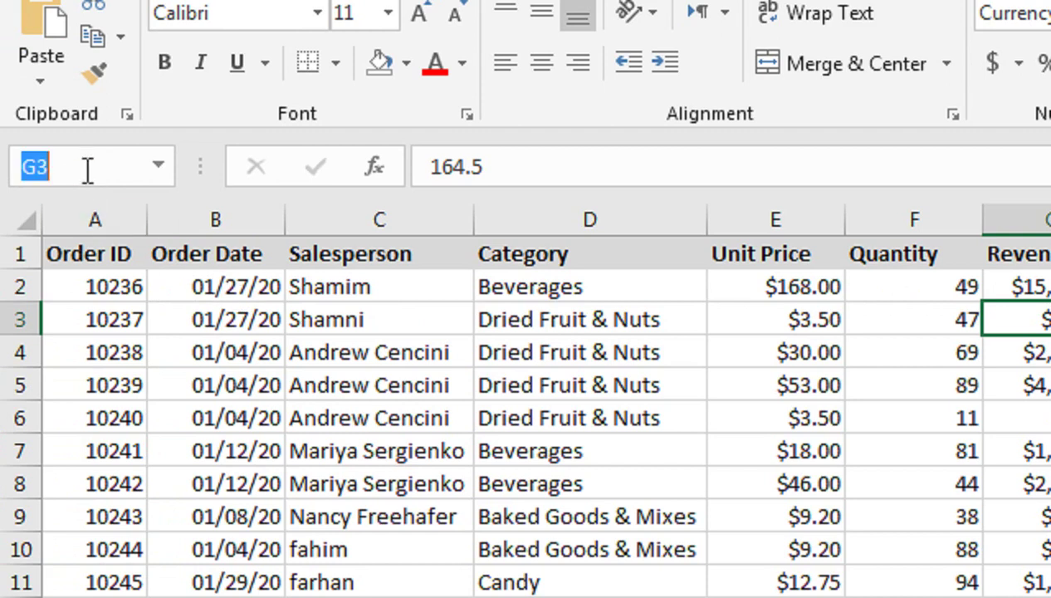
type("b378")
key("Return")
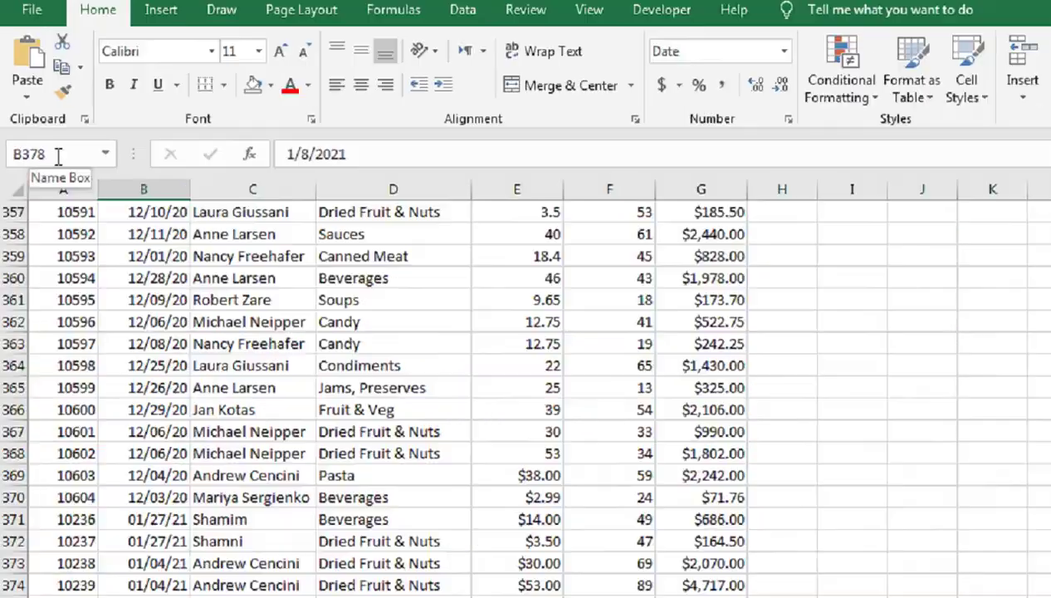
scroll(52, 218, "down", 1)
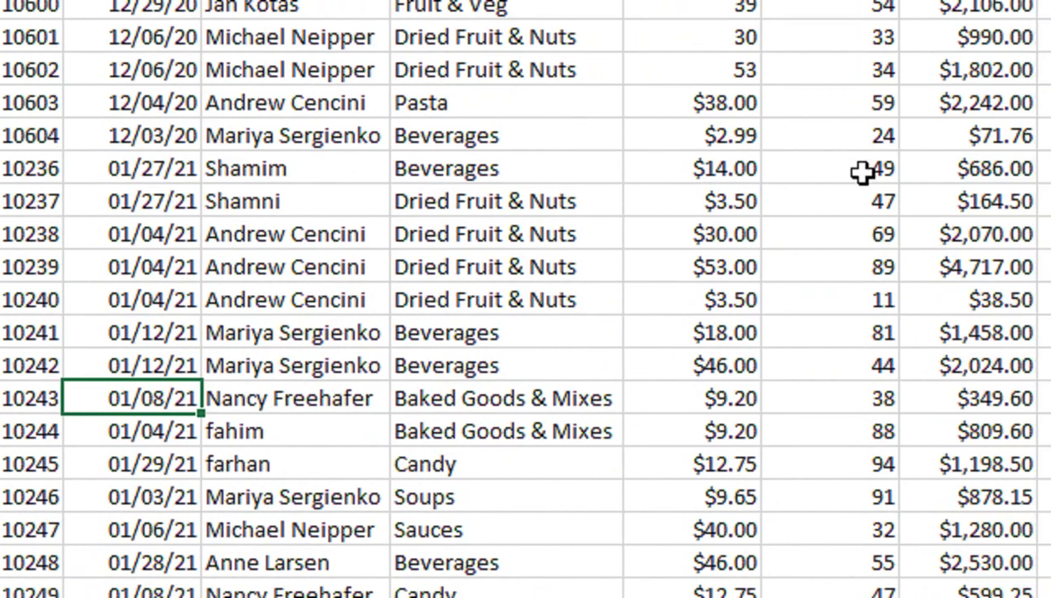
left_click(1034, 170)
left_click_drag(564, 168, 784, 167)
left_click(752, 168)
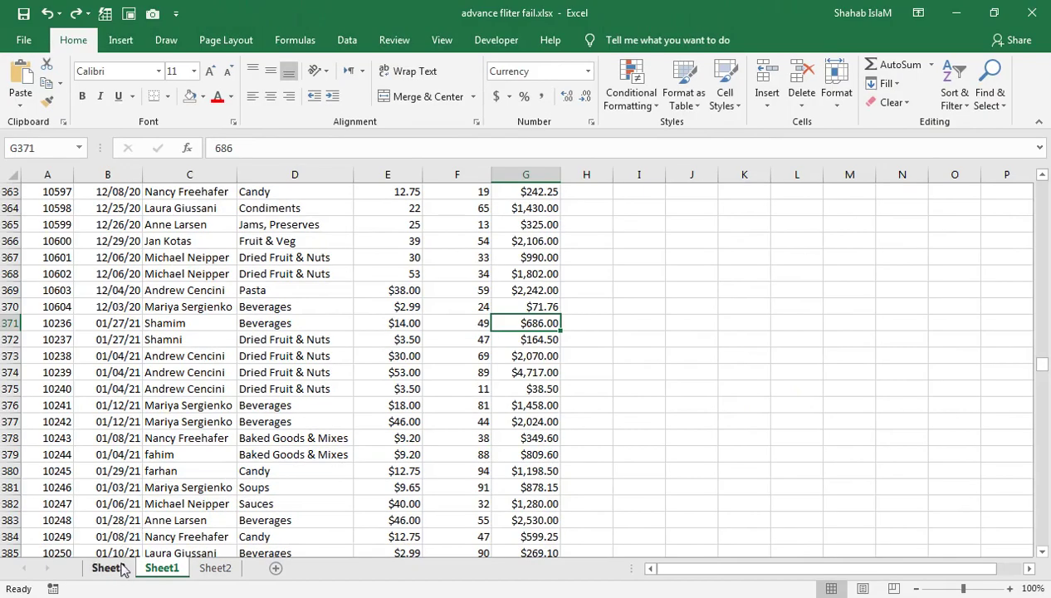
- Check the zero differences on Sheet3 against Sheet1's 2021 source rows and inspect the revenue formula in G371
left_click(120, 568)
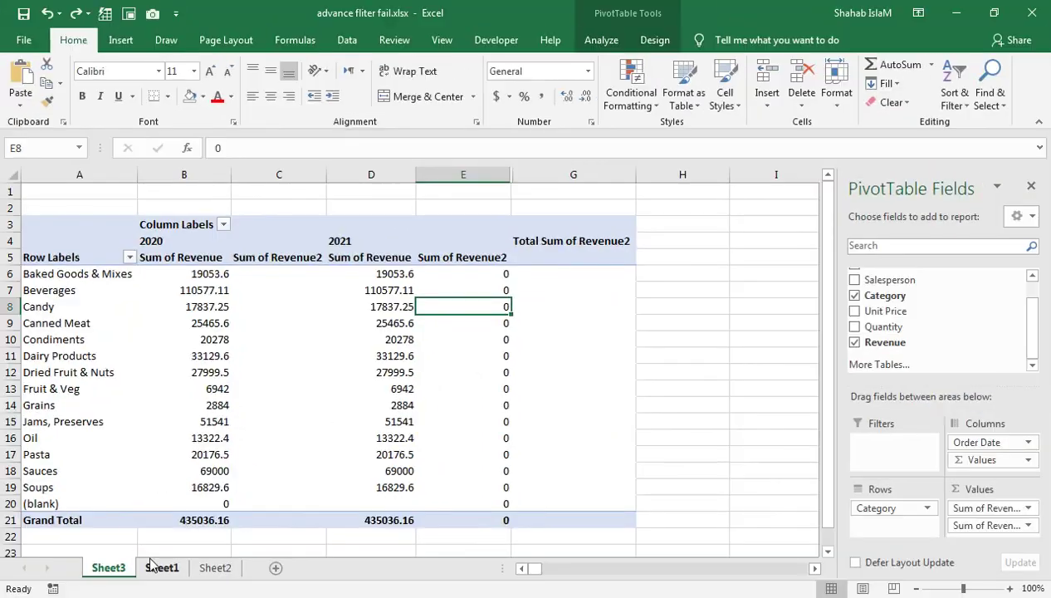
left_click(152, 564)
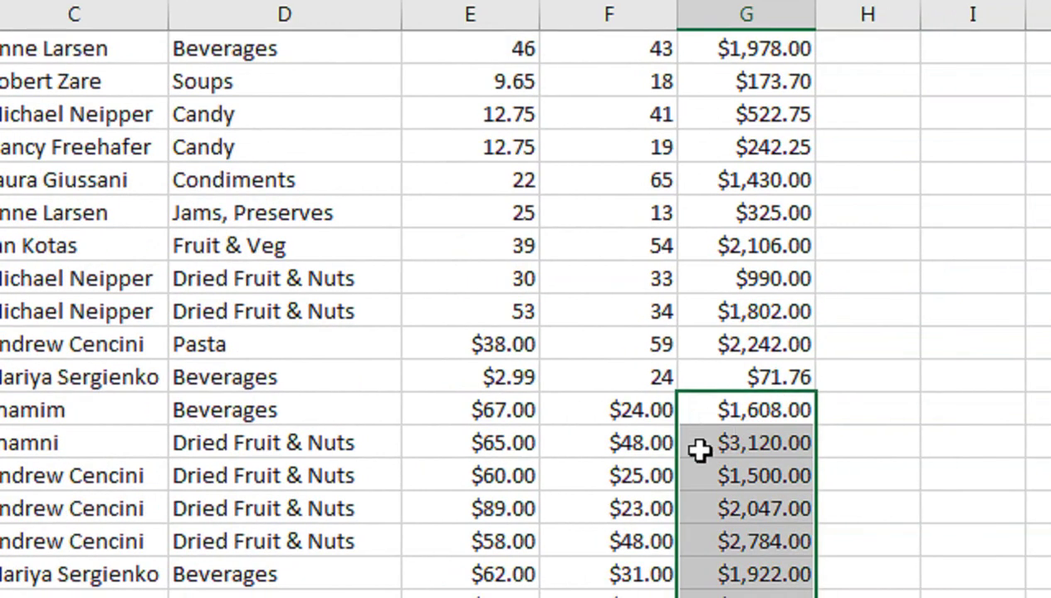
left_click(691, 429)
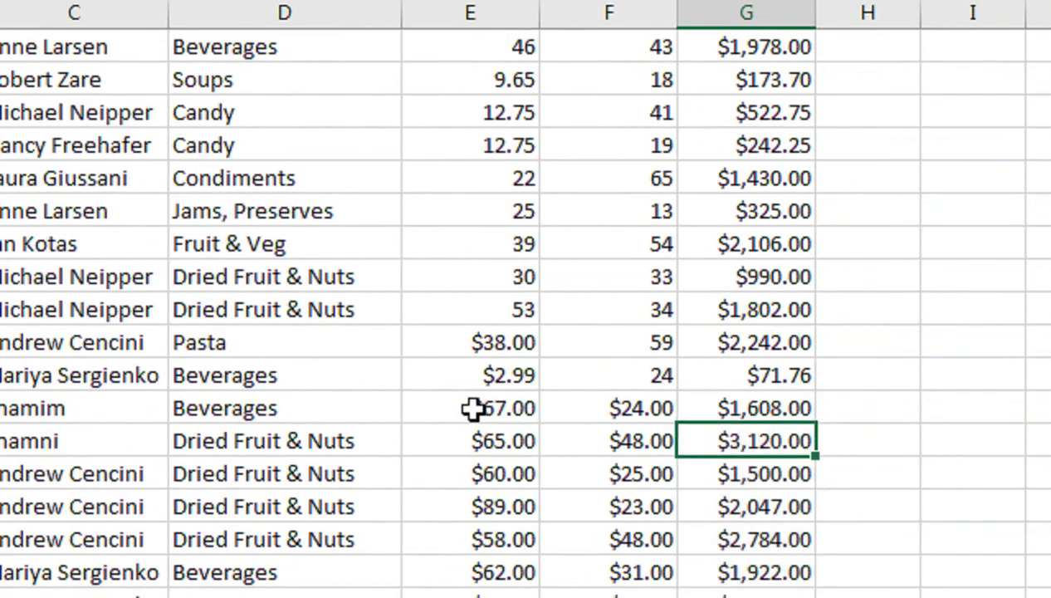
left_click(738, 413)
double_click(747, 415)
key("Return")
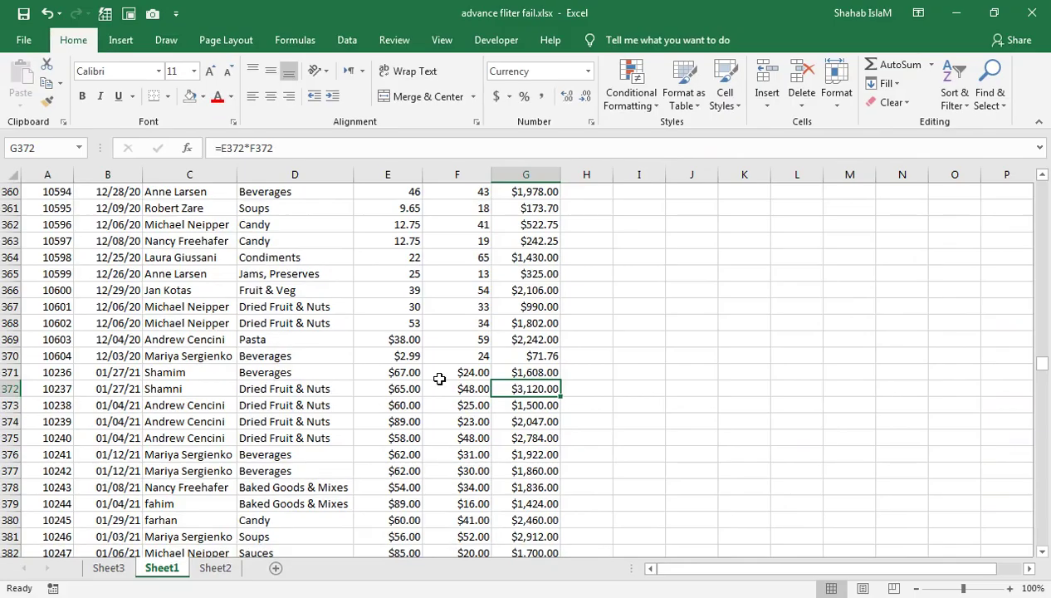
key("ctrl+Up")
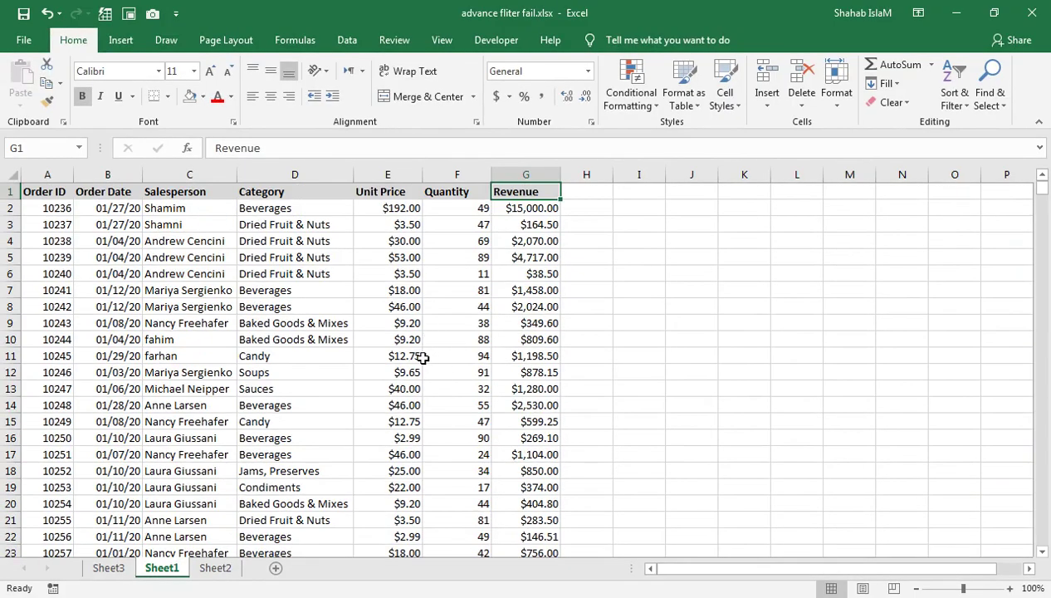
- Refresh the pivot table on Sheet3 from its updated source data
left_click(108, 570)
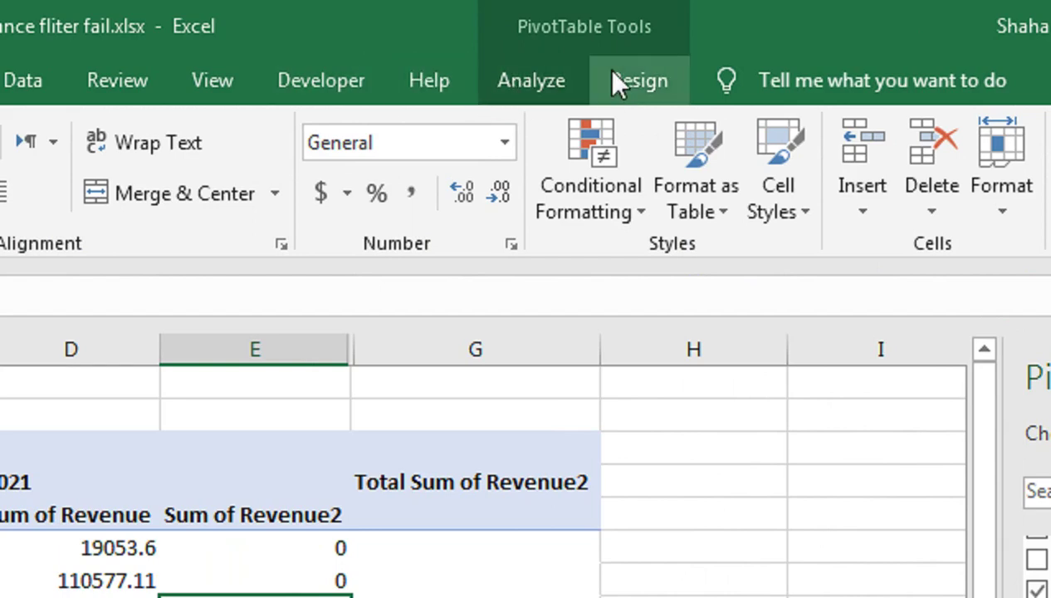
left_click(567, 86)
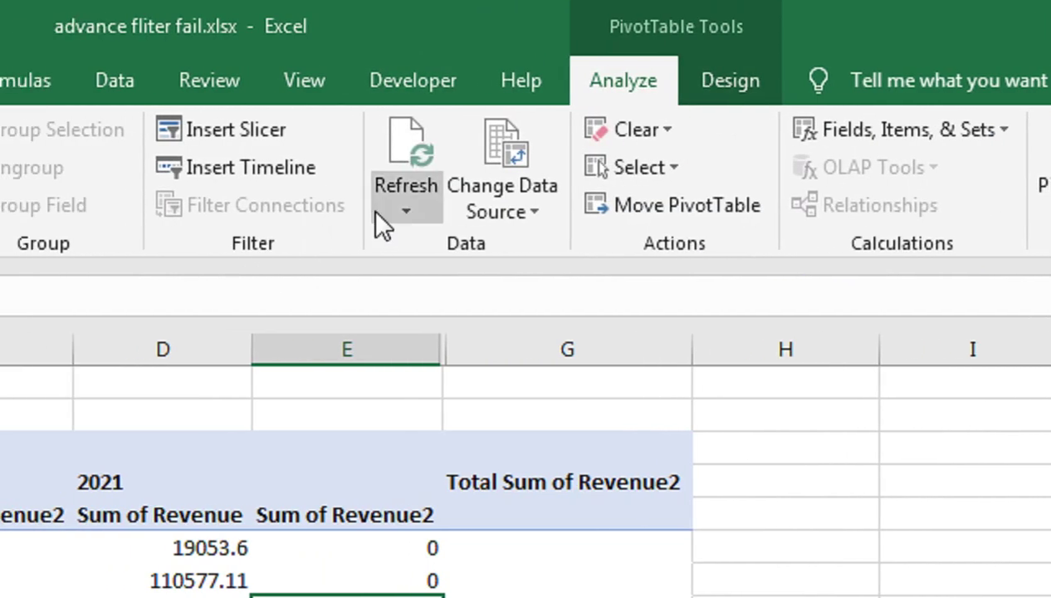
left_click(380, 214)
left_click(482, 169)
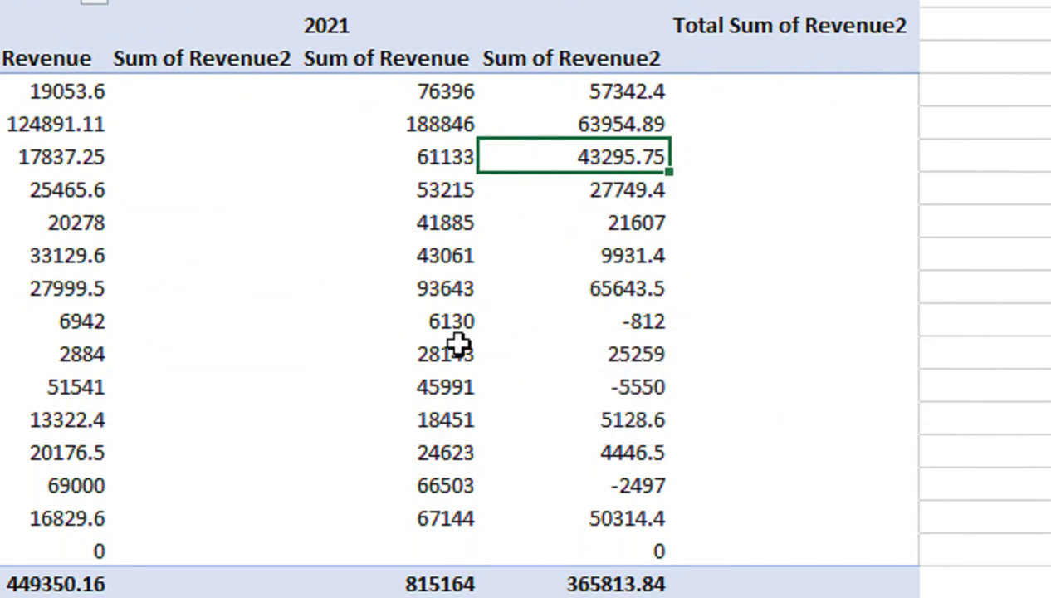
- Move Sum of Revenue below Sum of Revenue2 in the pivot table's values so the difference column comes first in each year
mouse_move(460, 345)
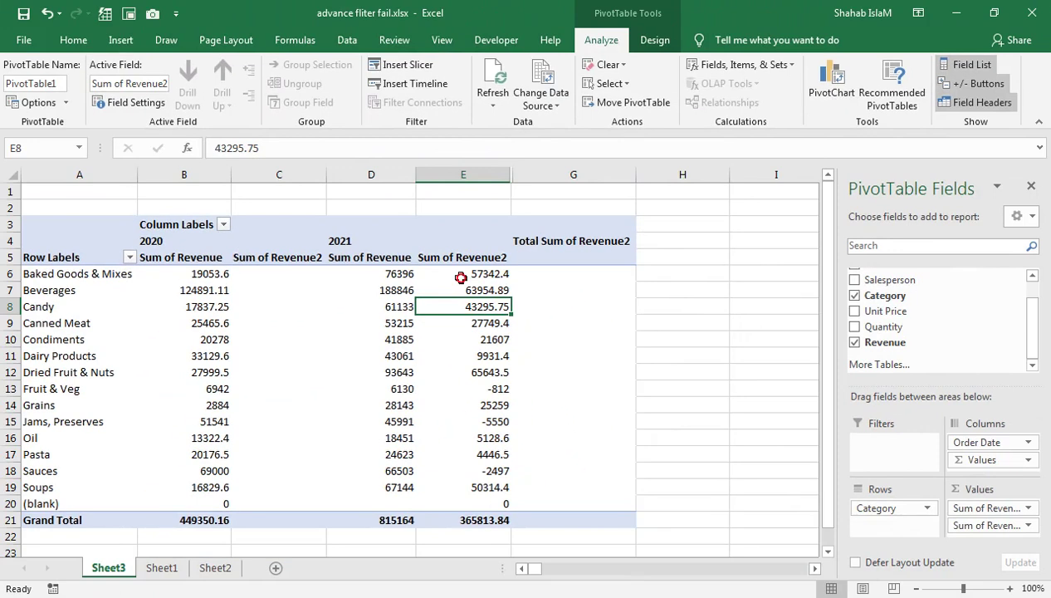
left_click(461, 277)
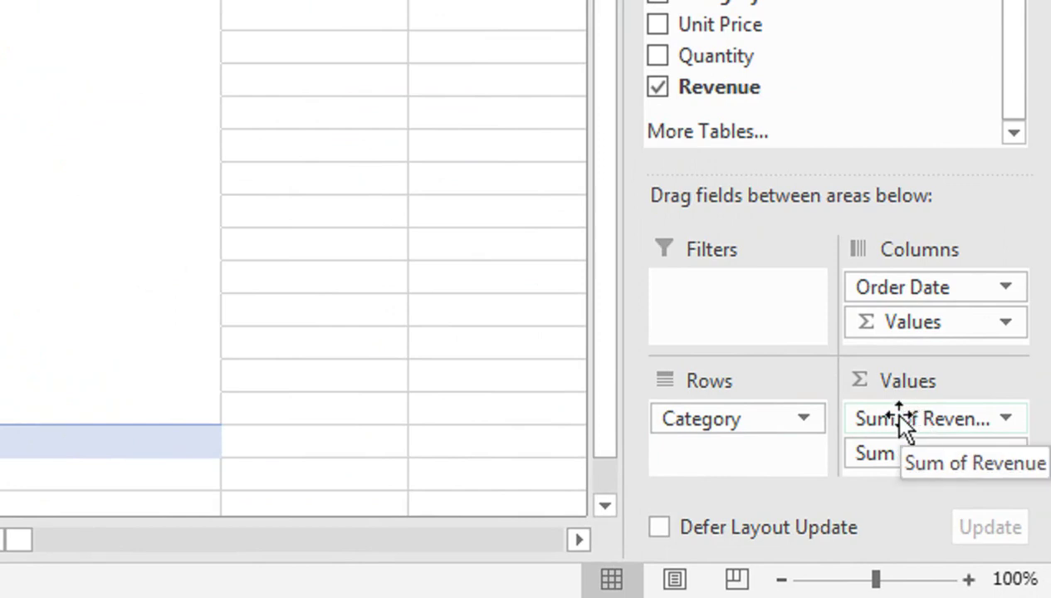
left_click_drag(898, 420, 882, 457)
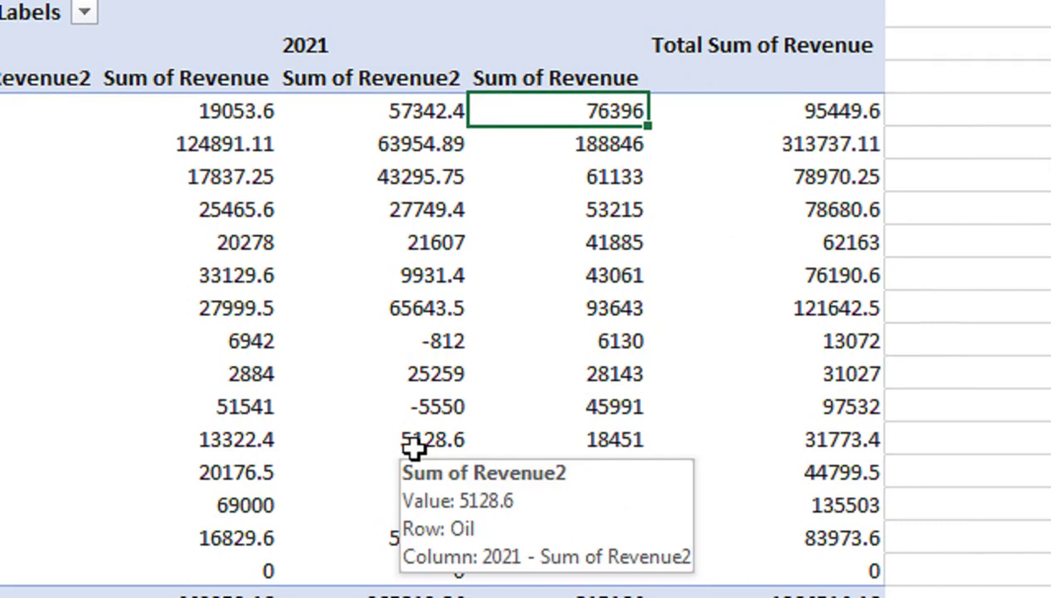
left_click(511, 244)
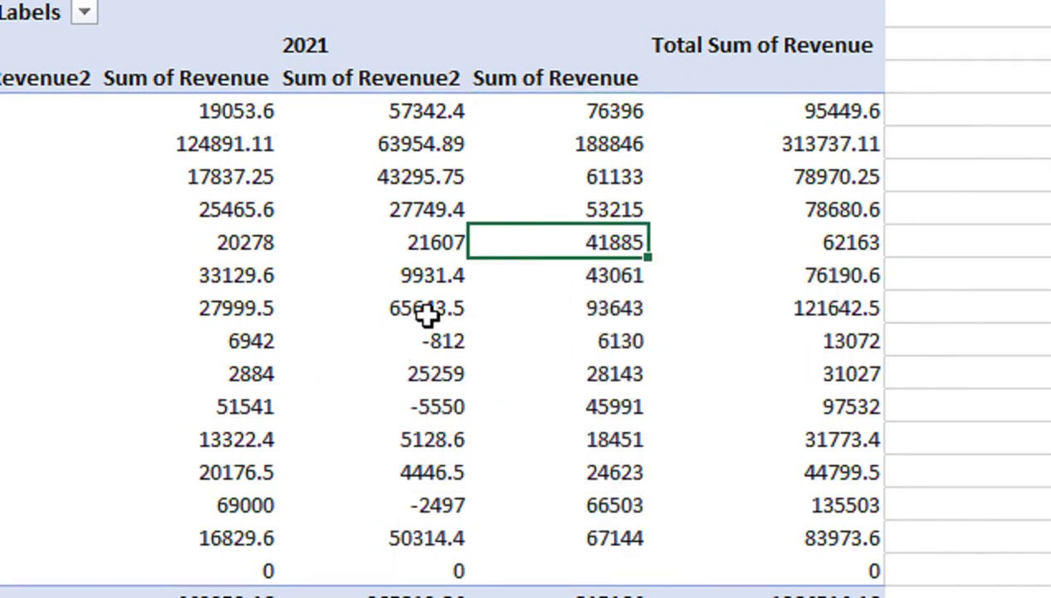
- Format the 2021 Sum of Revenue2 values in D6:D20 as Number with 2 decimal places and red negatives without a minus sign
mouse_move(429, 314)
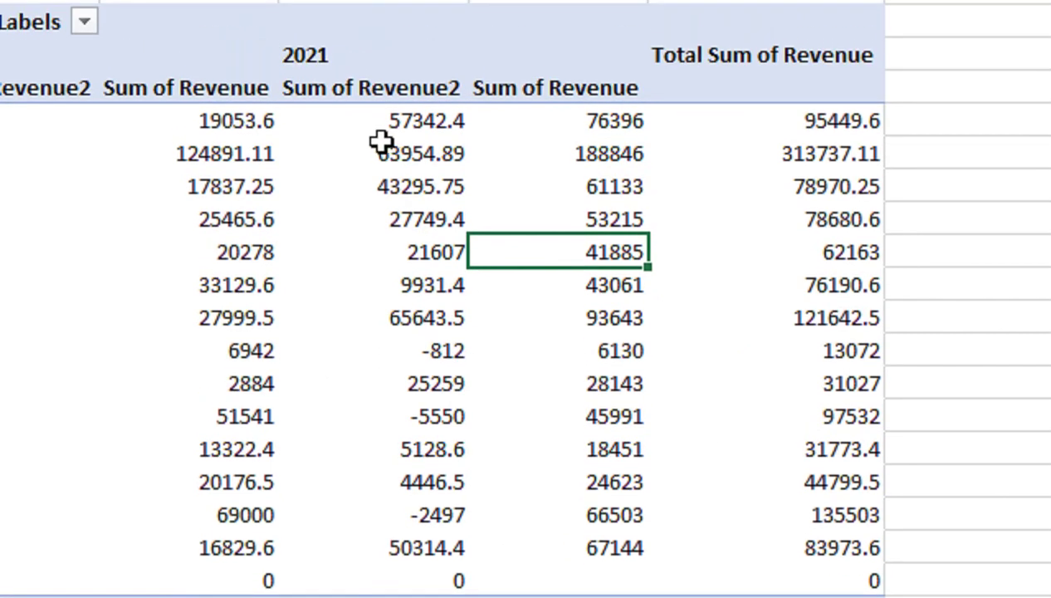
mouse_move(412, 102)
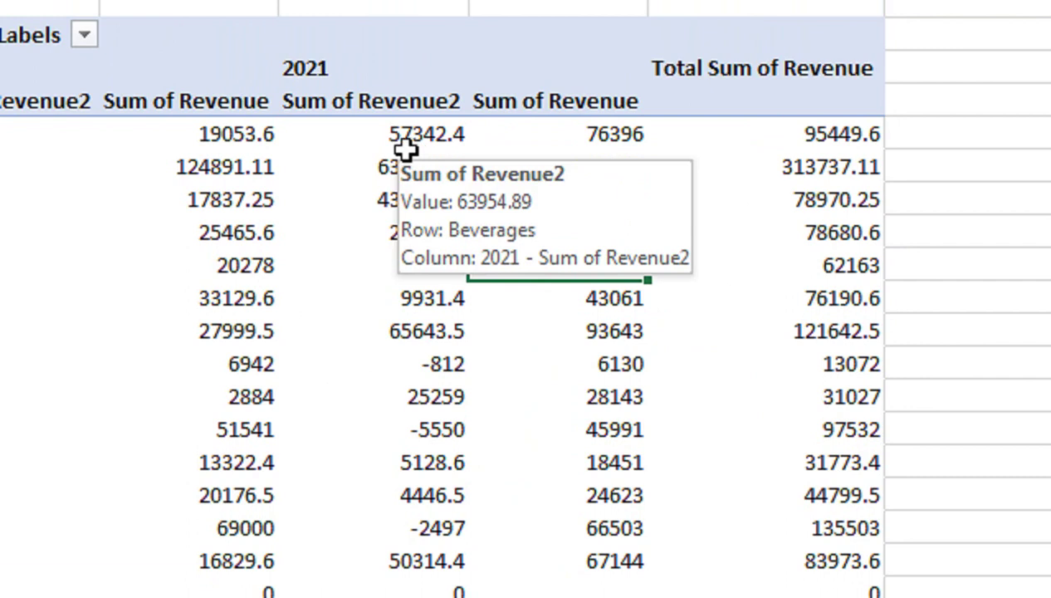
left_click_drag(406, 137, 399, 542)
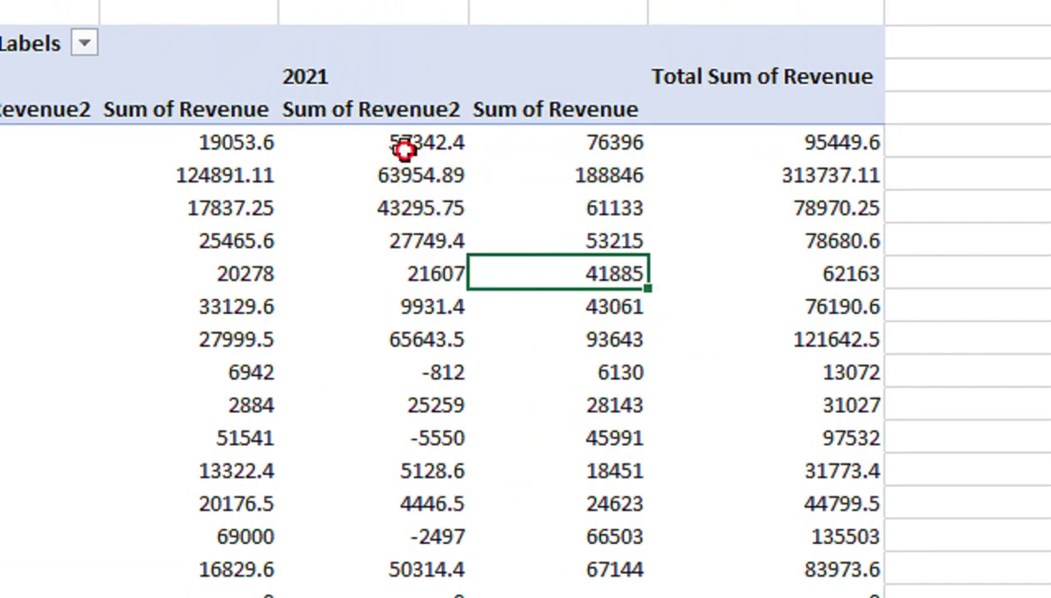
left_click_drag(400, 490, 398, 529)
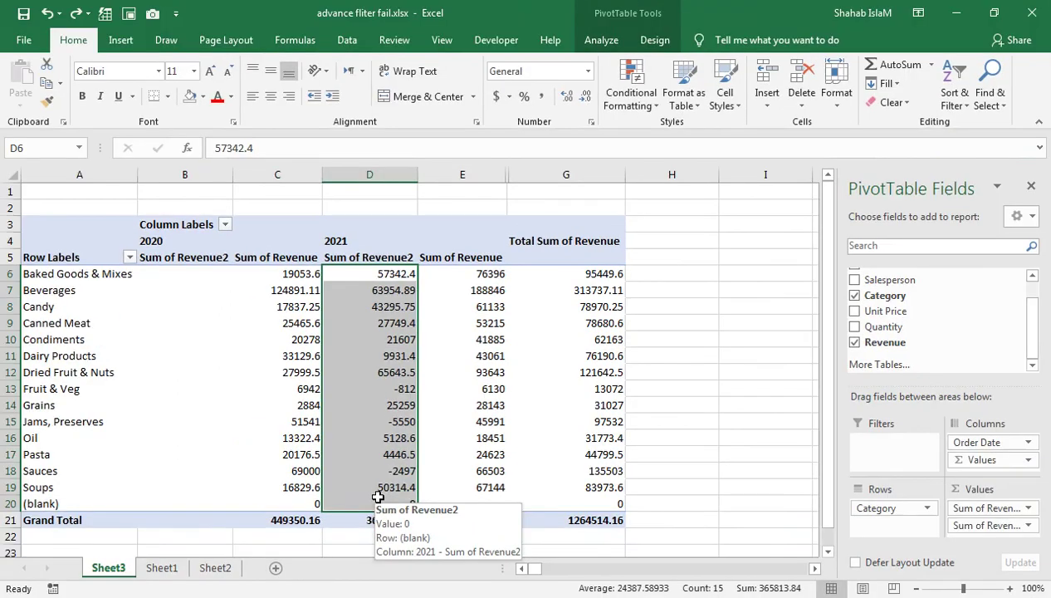
key("ctrl+1")
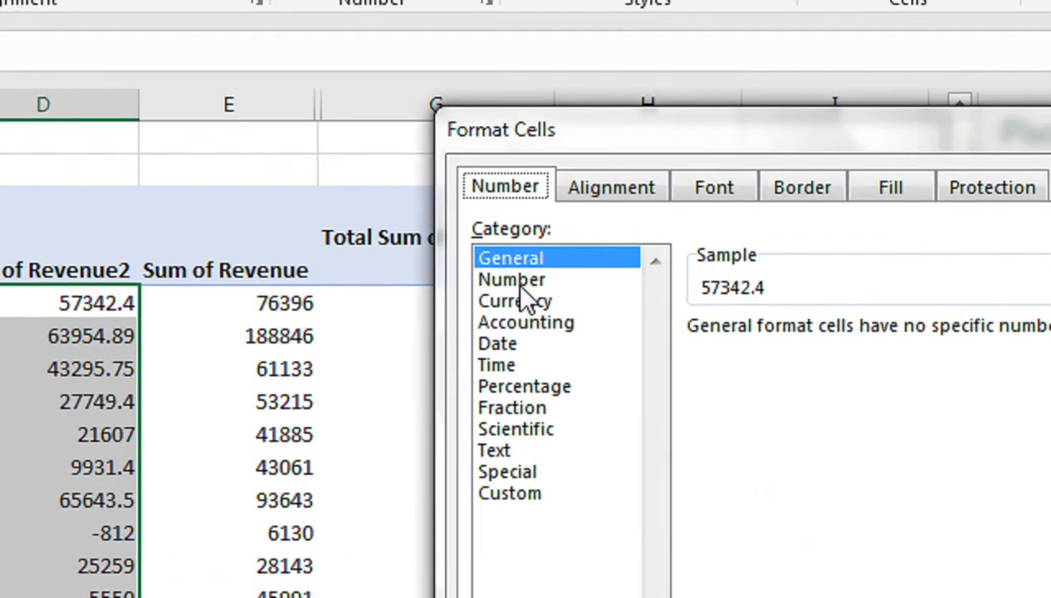
left_click(605, 262)
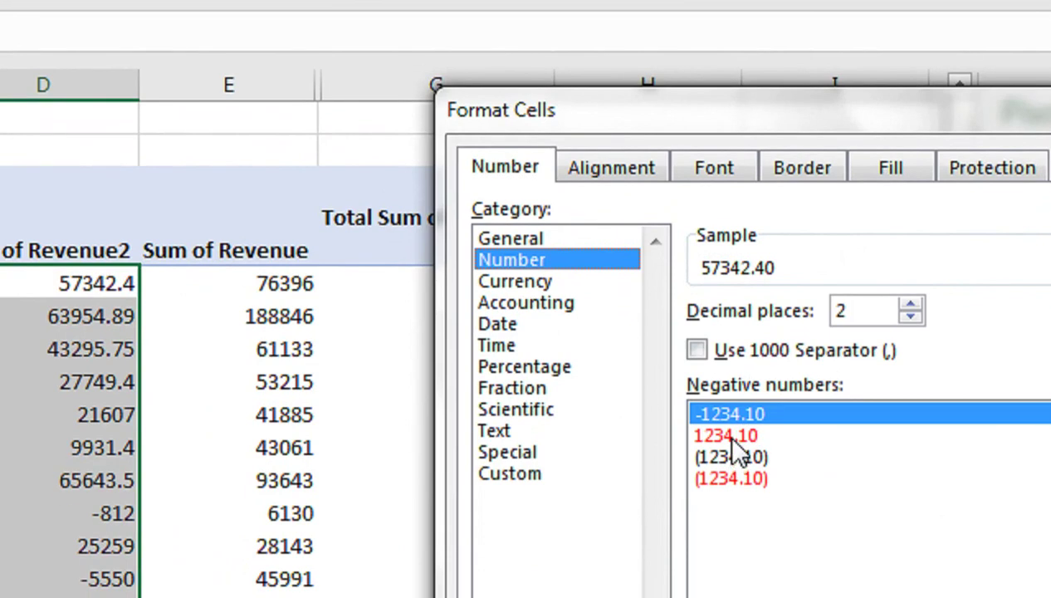
left_click(733, 437)
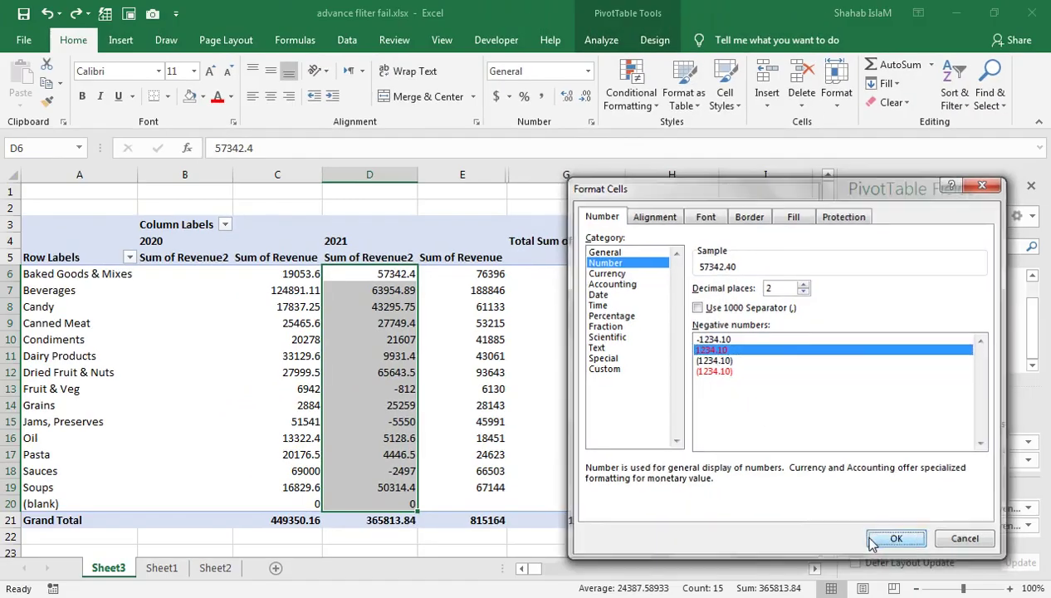
left_click(897, 540)
left_click(397, 393)
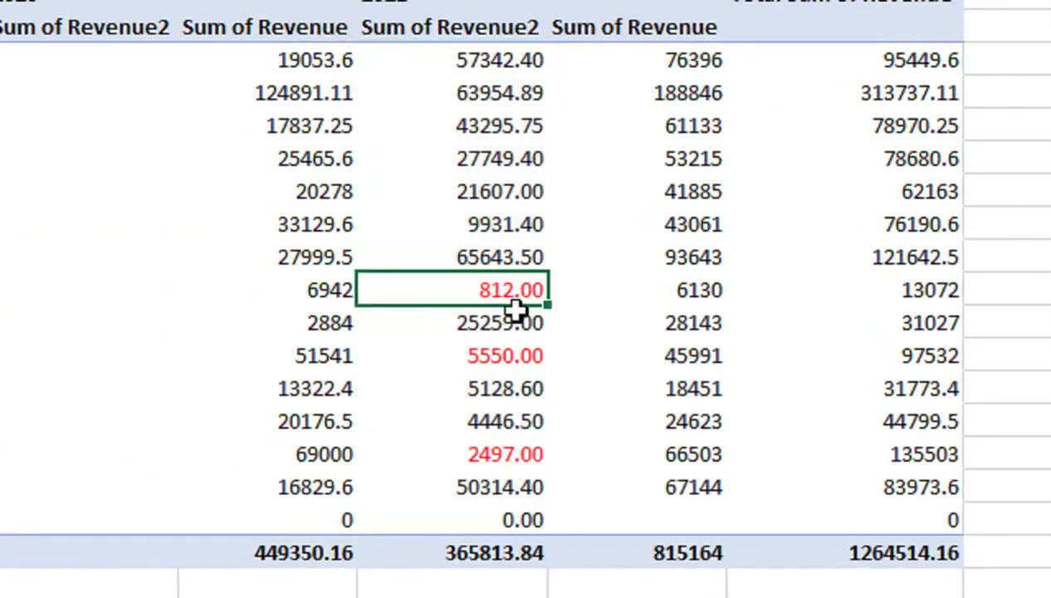
left_click(504, 355)
left_click(488, 457)
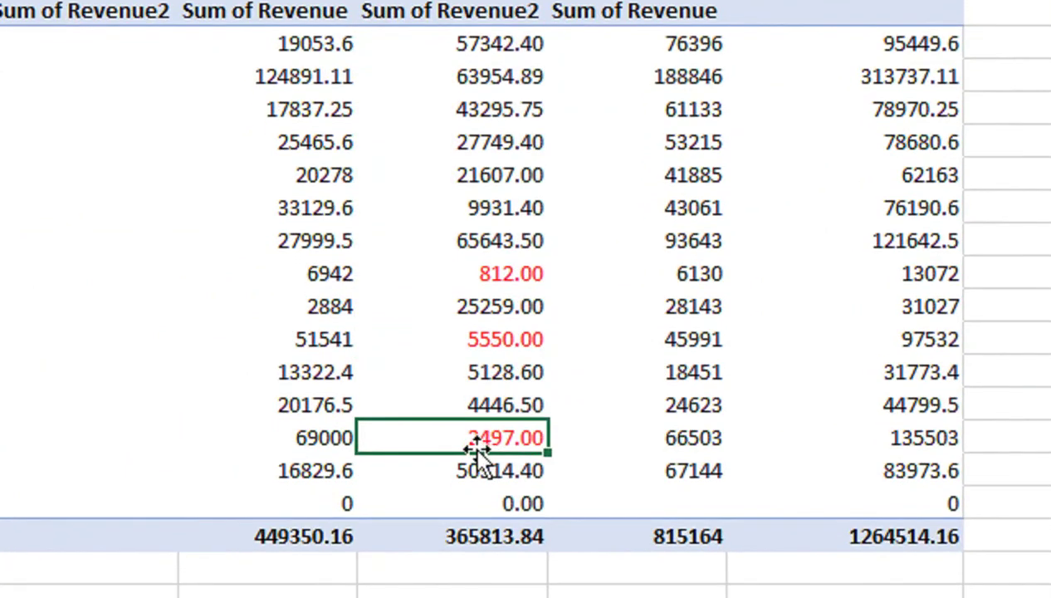
mouse_move(485, 172)
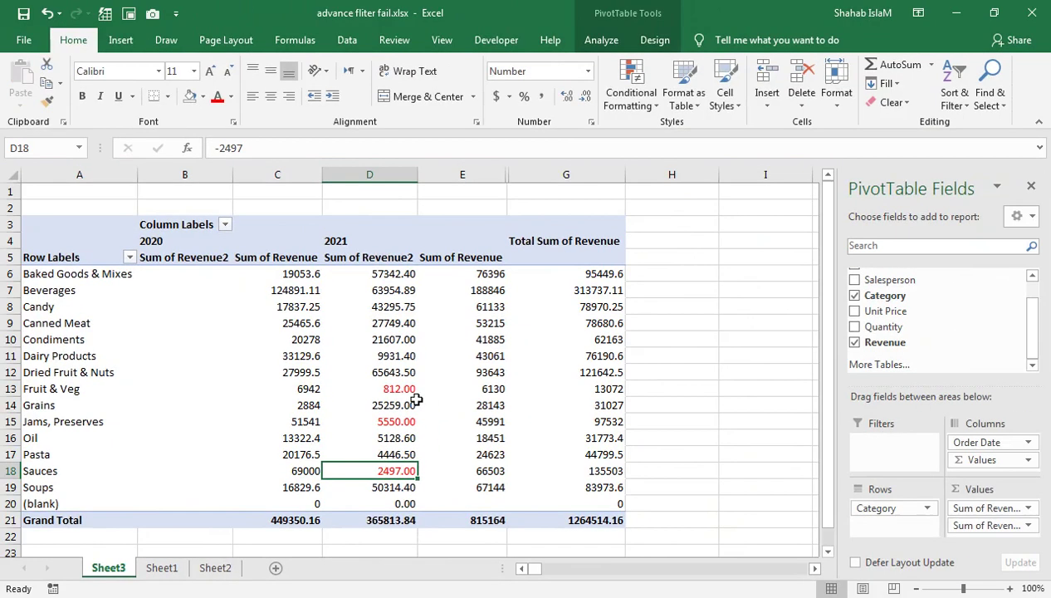
- Hide column B, the empty Sum of Revenue2 column for 2020
mouse_move(416, 400)
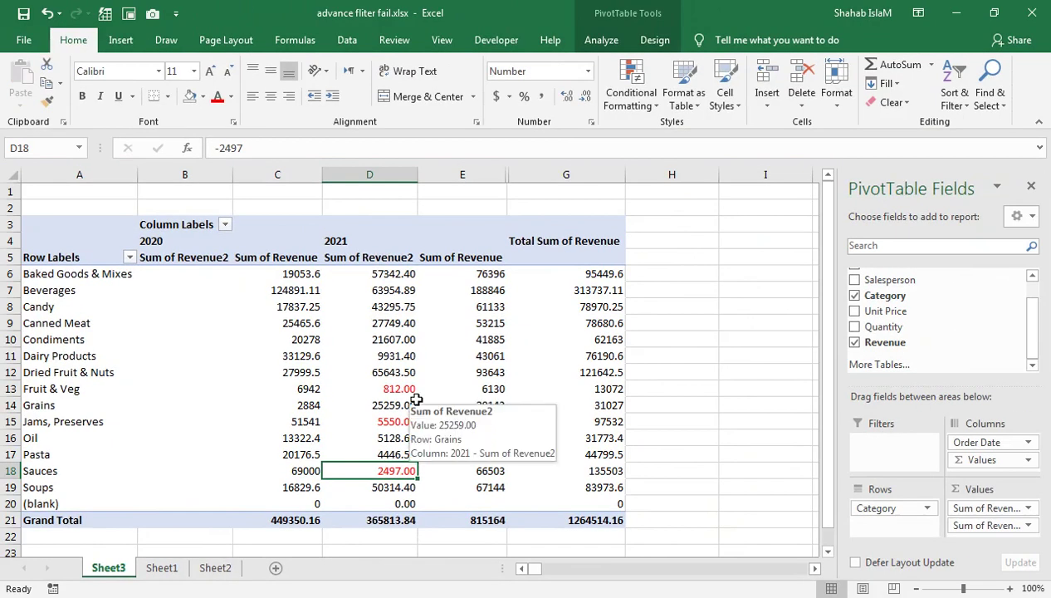
left_click(462, 257)
mouse_move(474, 306)
mouse_move(482, 339)
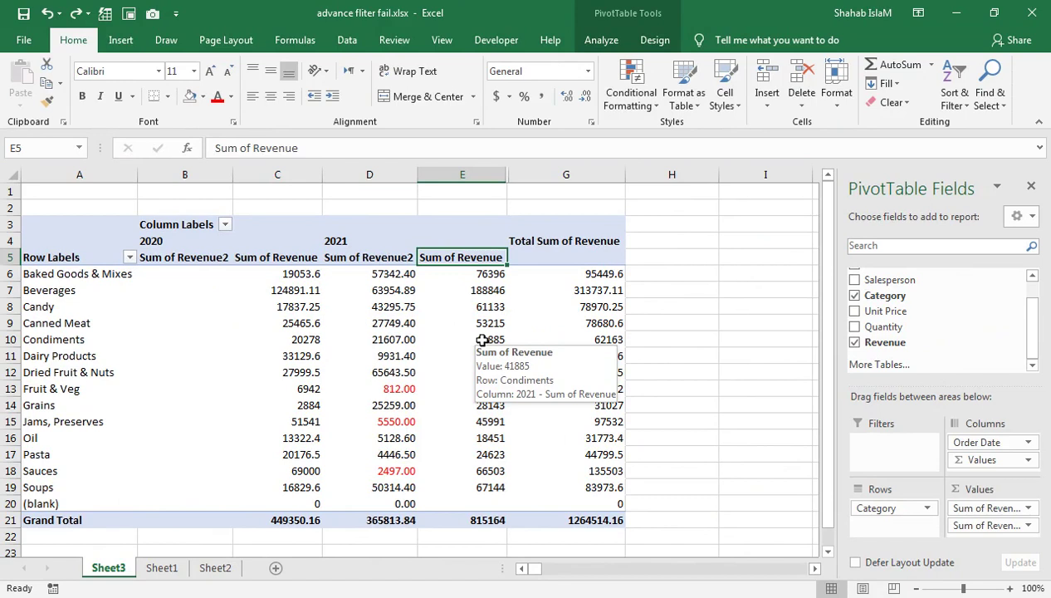
mouse_move(278, 318)
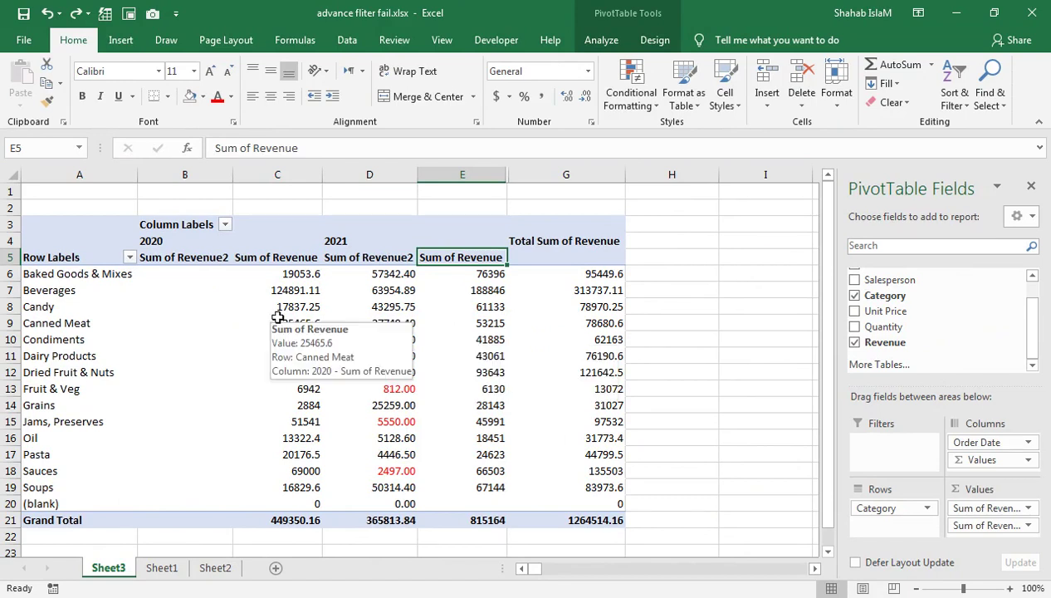
mouse_move(353, 310)
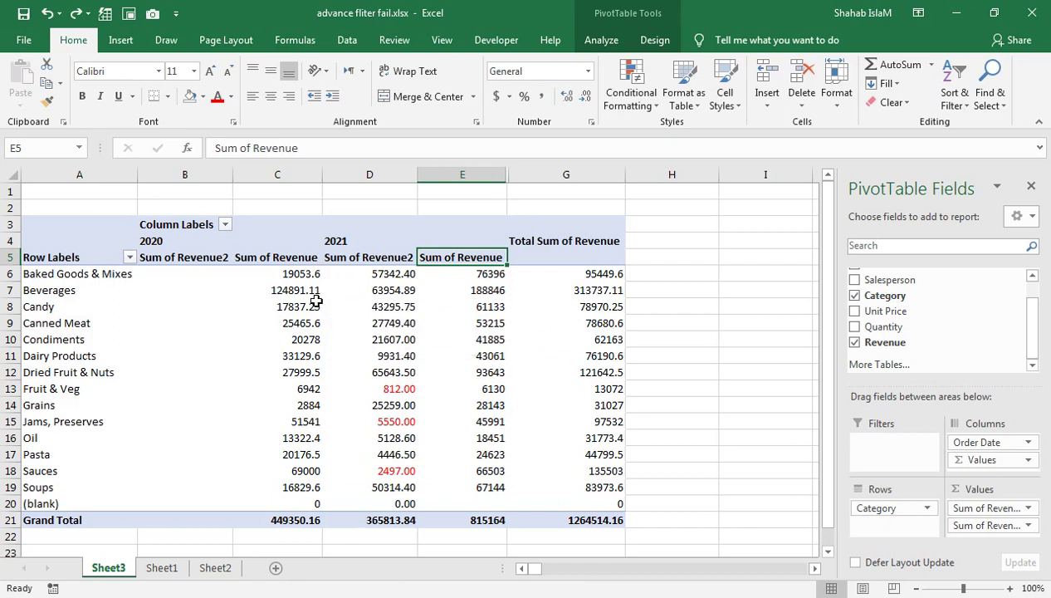
left_click(186, 175)
right_click(188, 174)
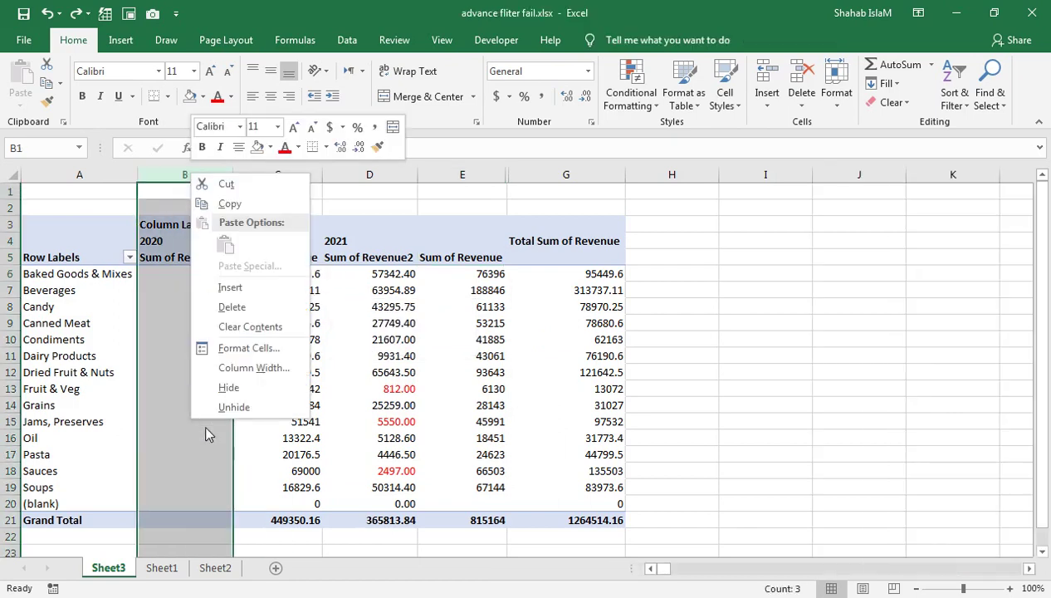
left_click(235, 388)
- Rename the Sum of Revenue value field to TOTAL SALES through its 2021 column header in E5
left_click(266, 274)
left_click(336, 262)
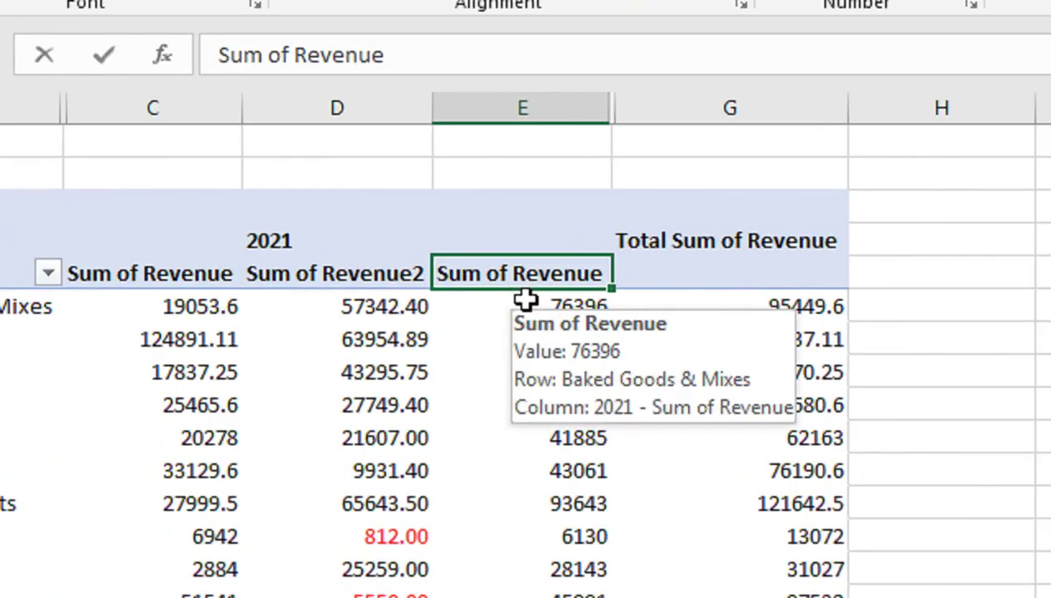
type("OTO")
key("BackSpace")
key("BackSpace")
type("TOA")
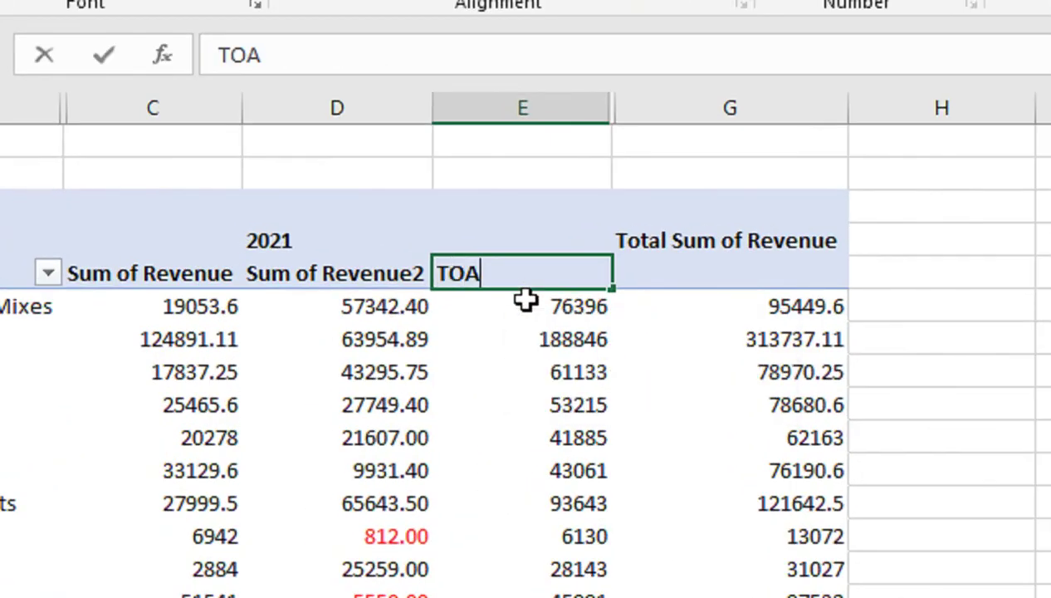
key("BackSpace")
type("TAL SALES")
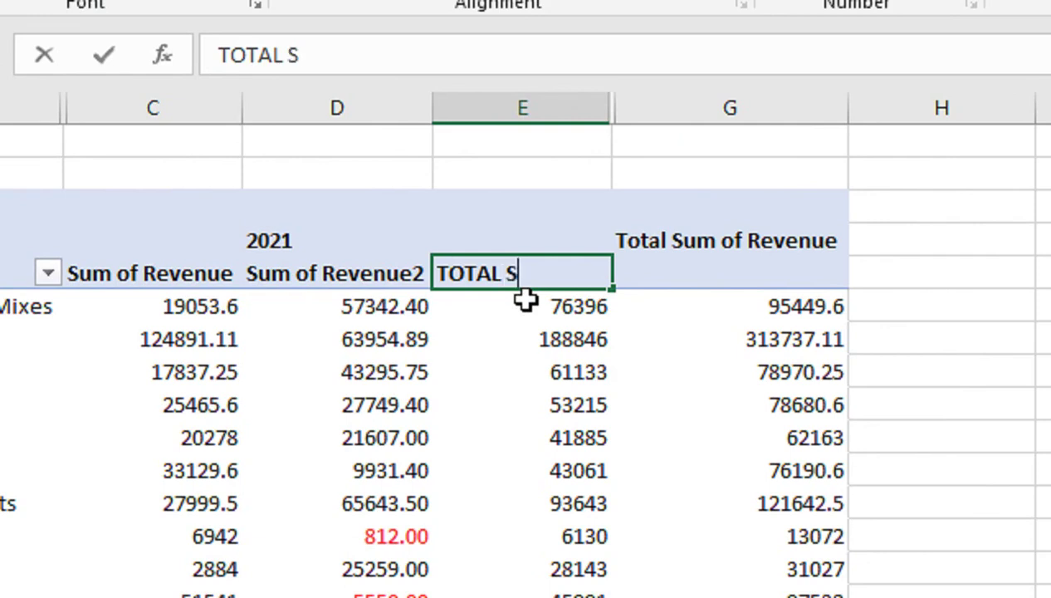
key("Return")
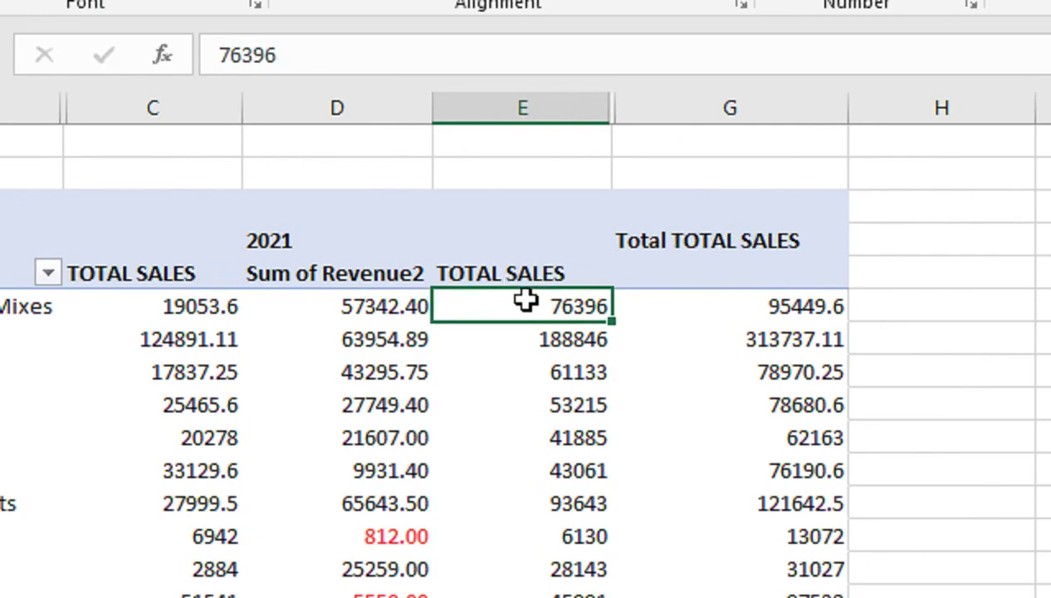
- Rename the Sum of Revenue2 header in D5 to YEAR DIFFERENCE and widen column D slightly
left_click(353, 261)
left_click(344, 258)
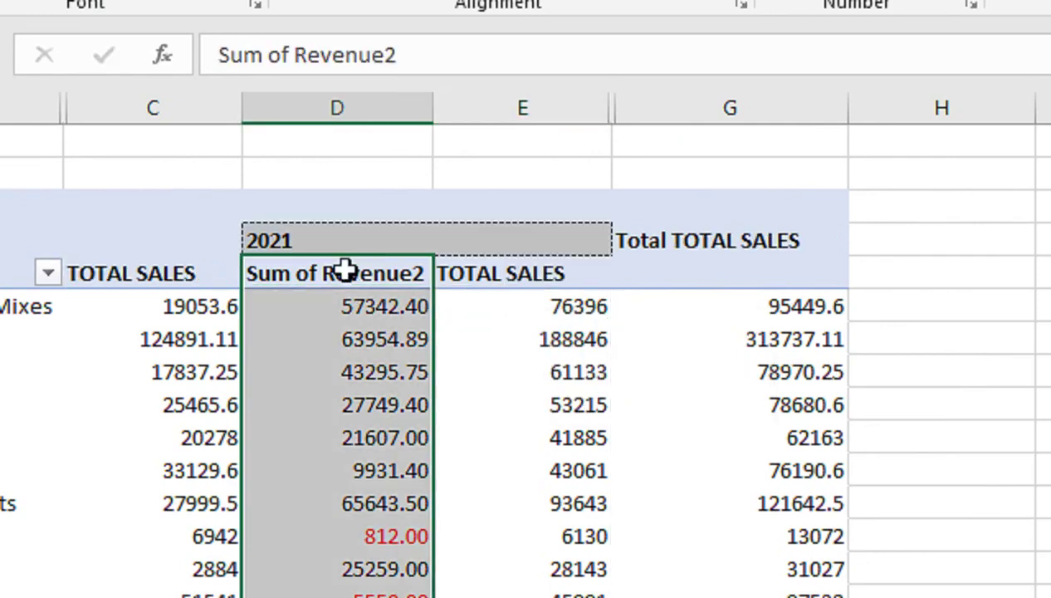
left_click(344, 270)
type("YEAR")
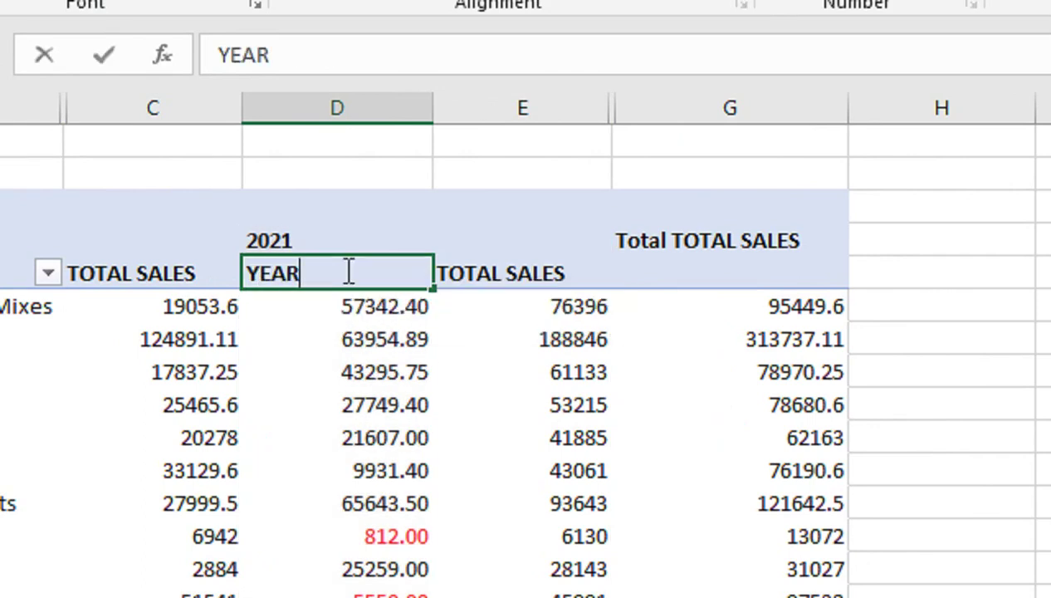
type(" DIF")
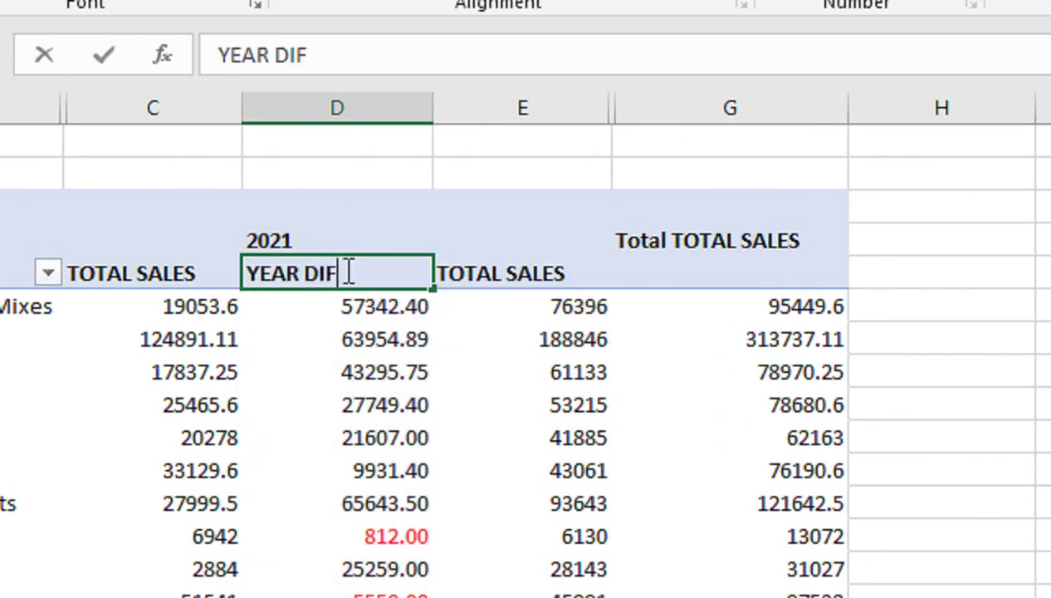
type("FERENCE")
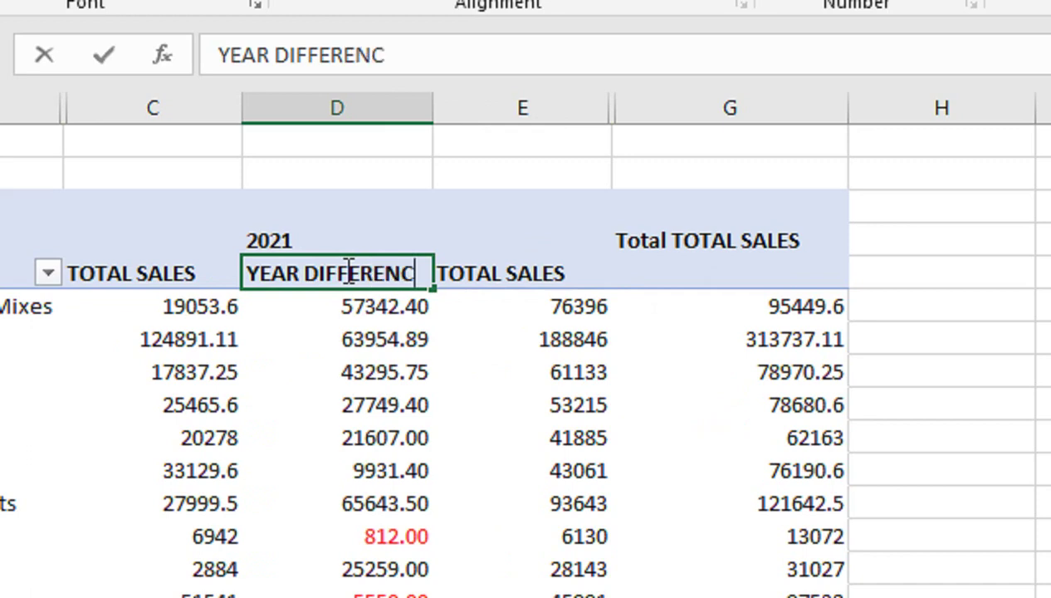
left_click(347, 309)
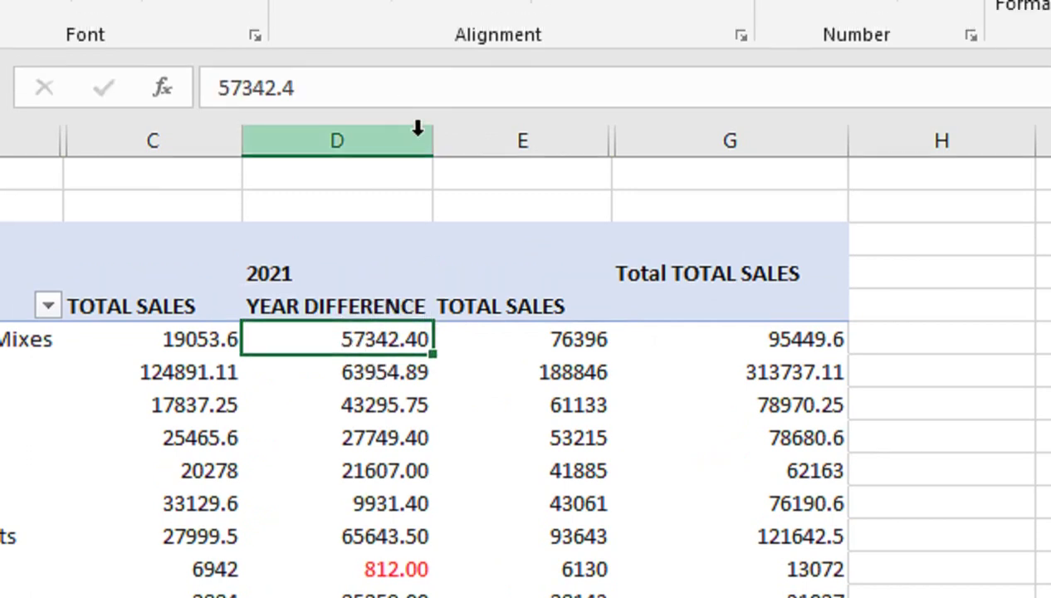
left_click_drag(418, 129, 476, 141)
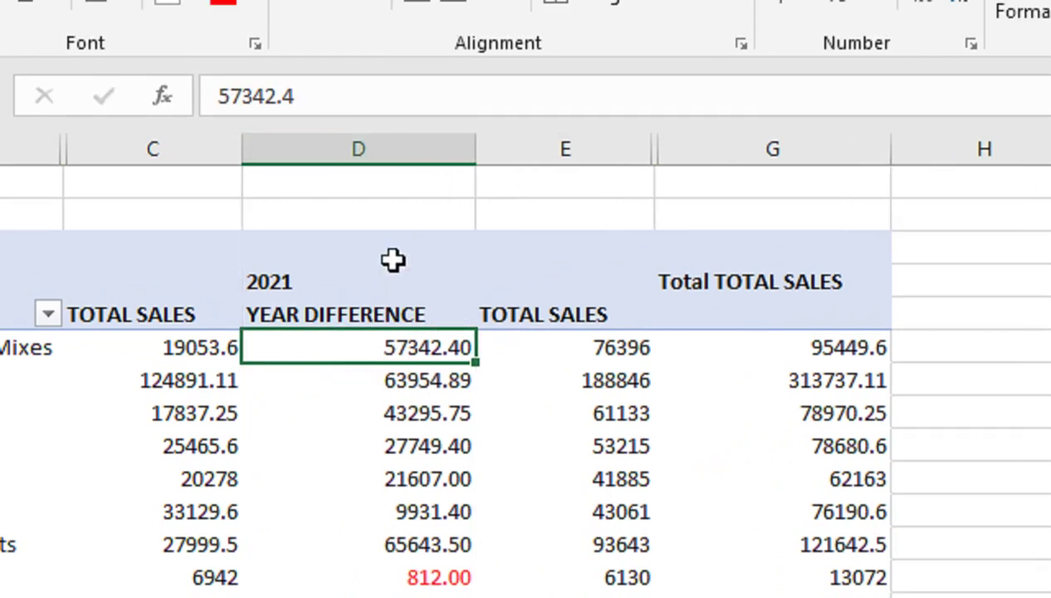
left_click(301, 291)
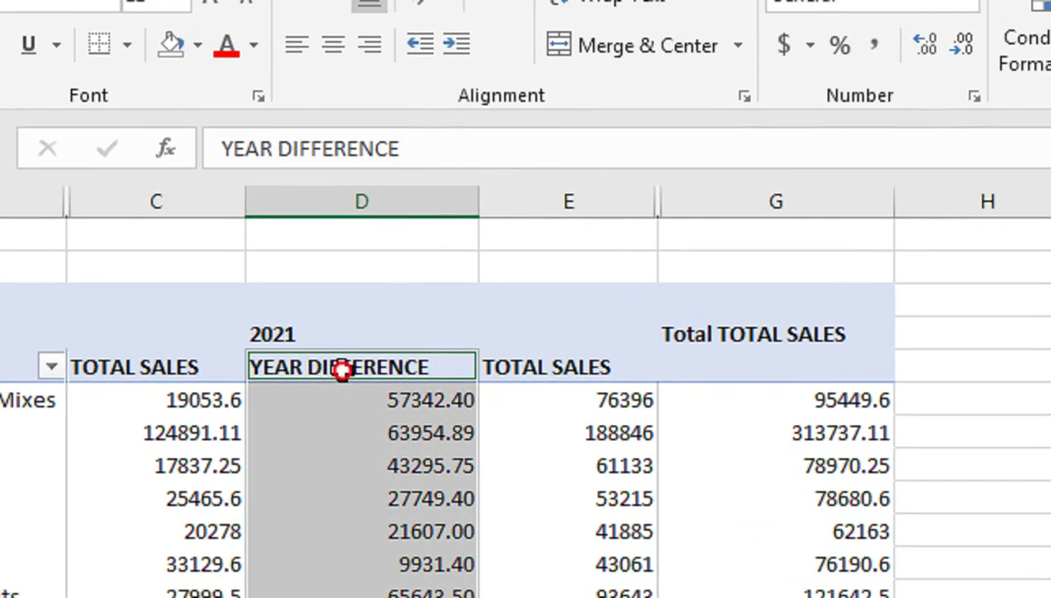
left_click(341, 344)
left_click(568, 359)
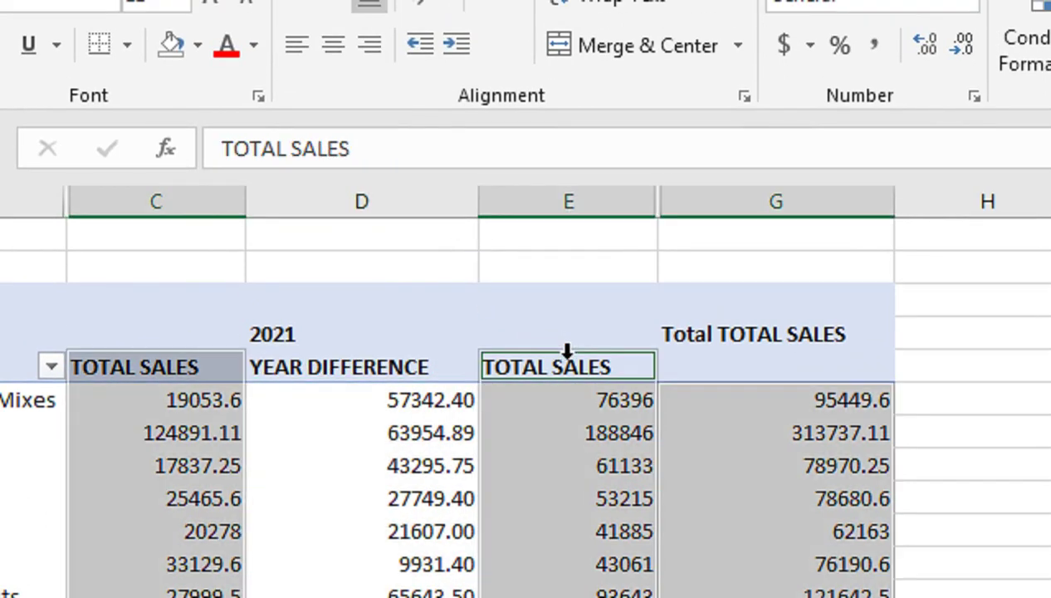
left_click(562, 366)
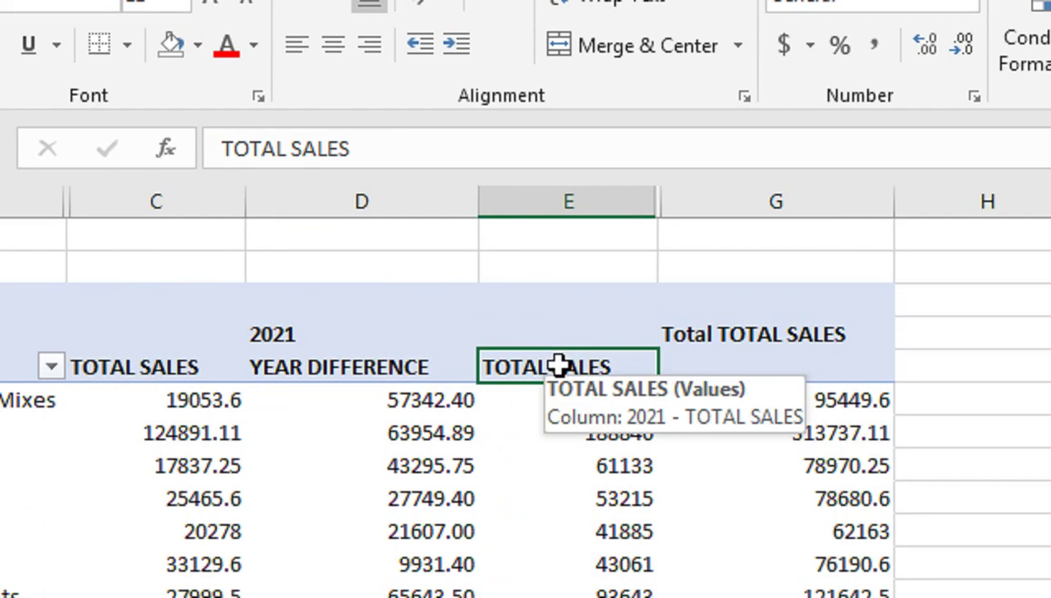